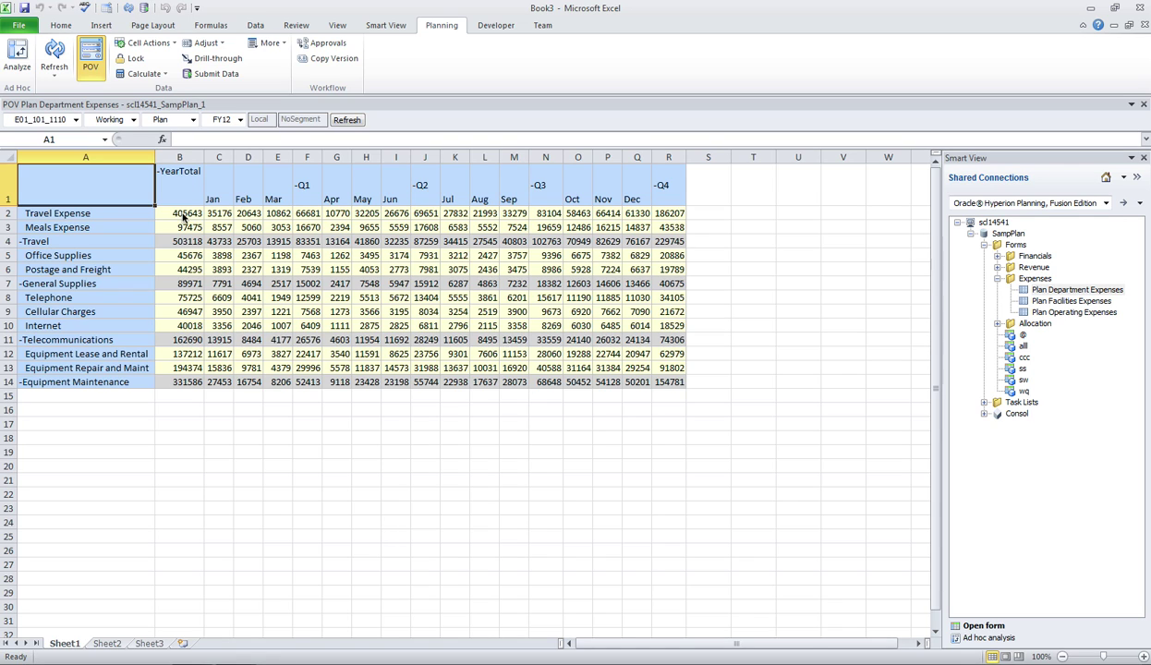
- Start an ad hoc analysis from the Plan Department Expenses form
left_click(225, 216)
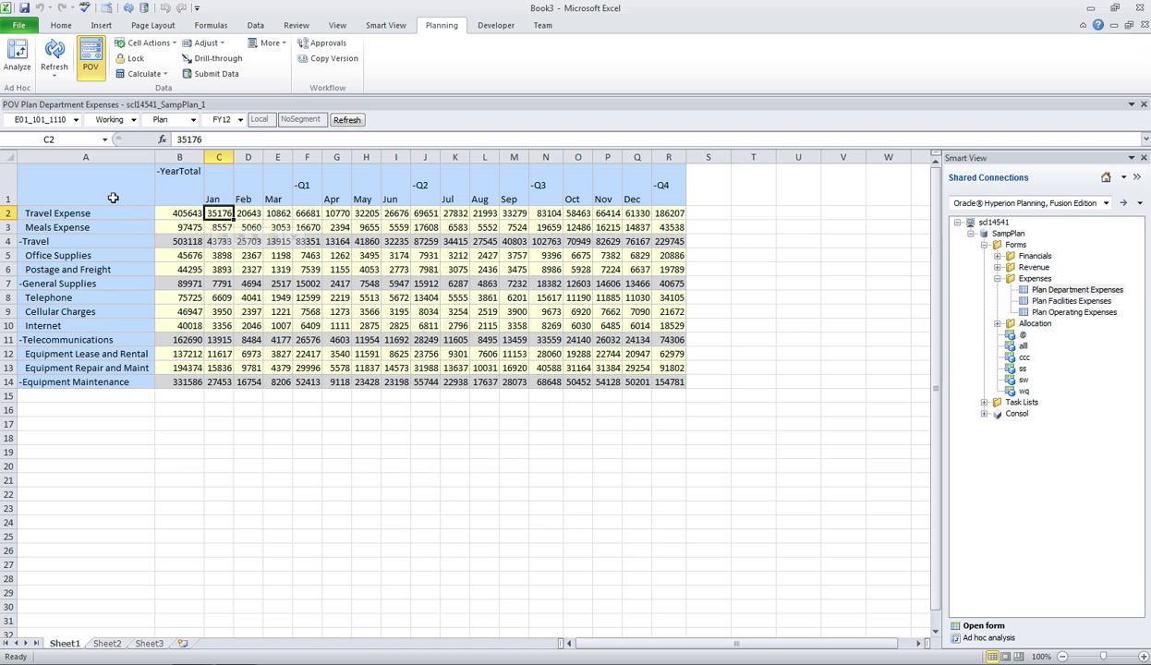
left_click(17, 56)
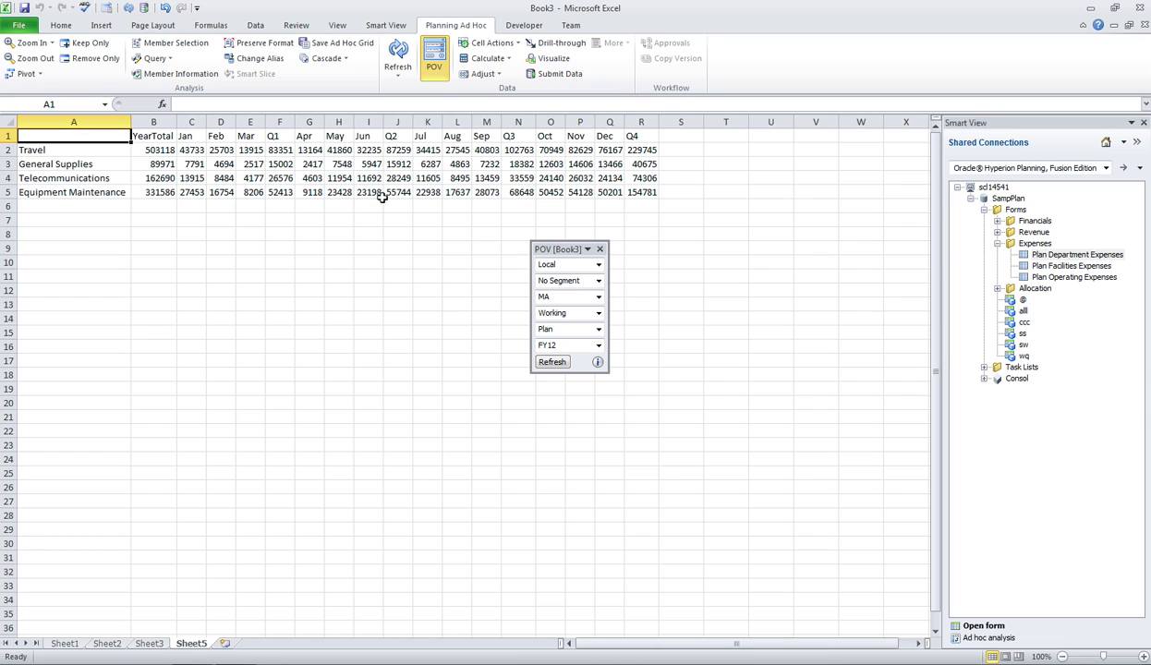
- Set the Smart View formatting options to use Excel formatting with column width adjustment turned off
left_click(386, 26)
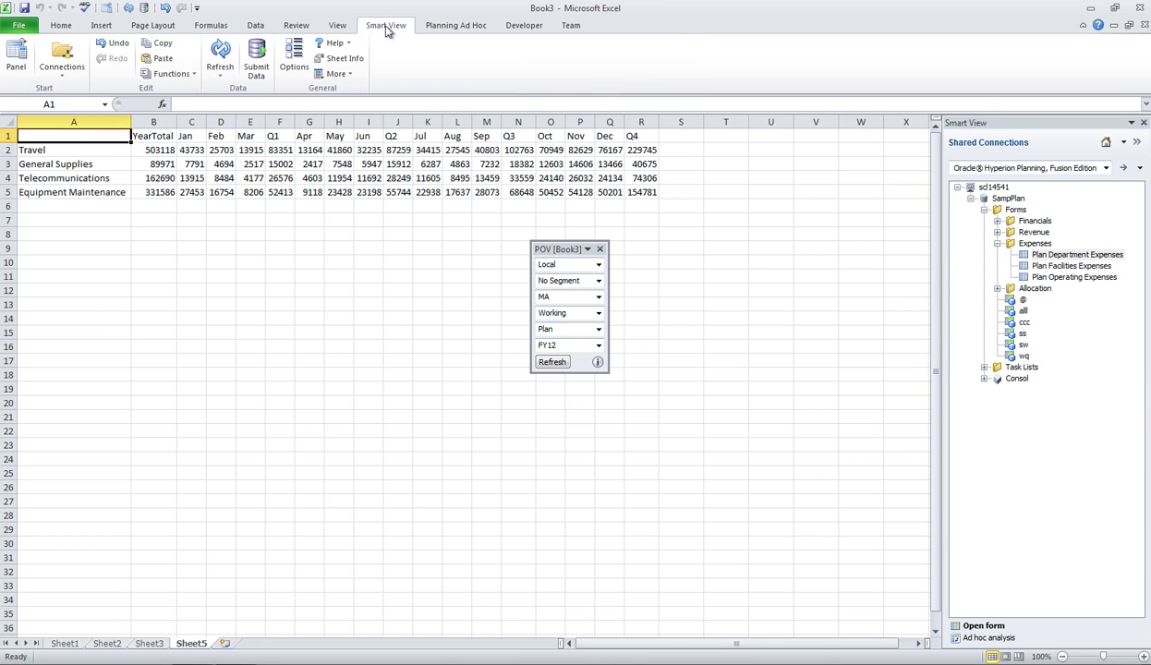
left_click(285, 51)
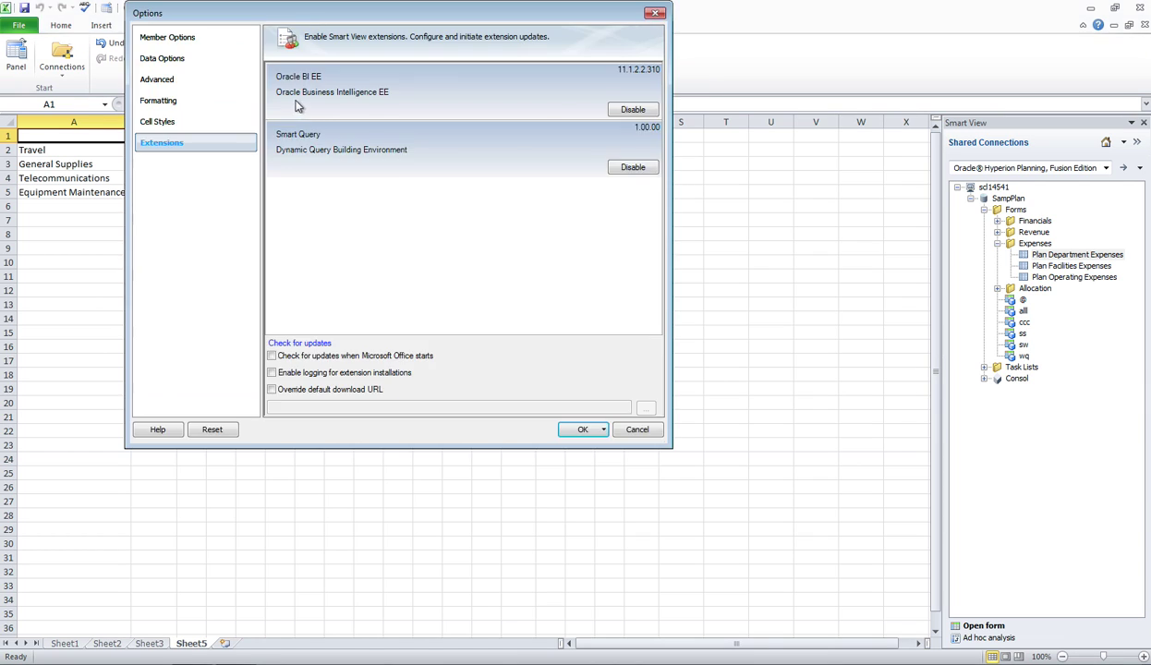
left_click(169, 39)
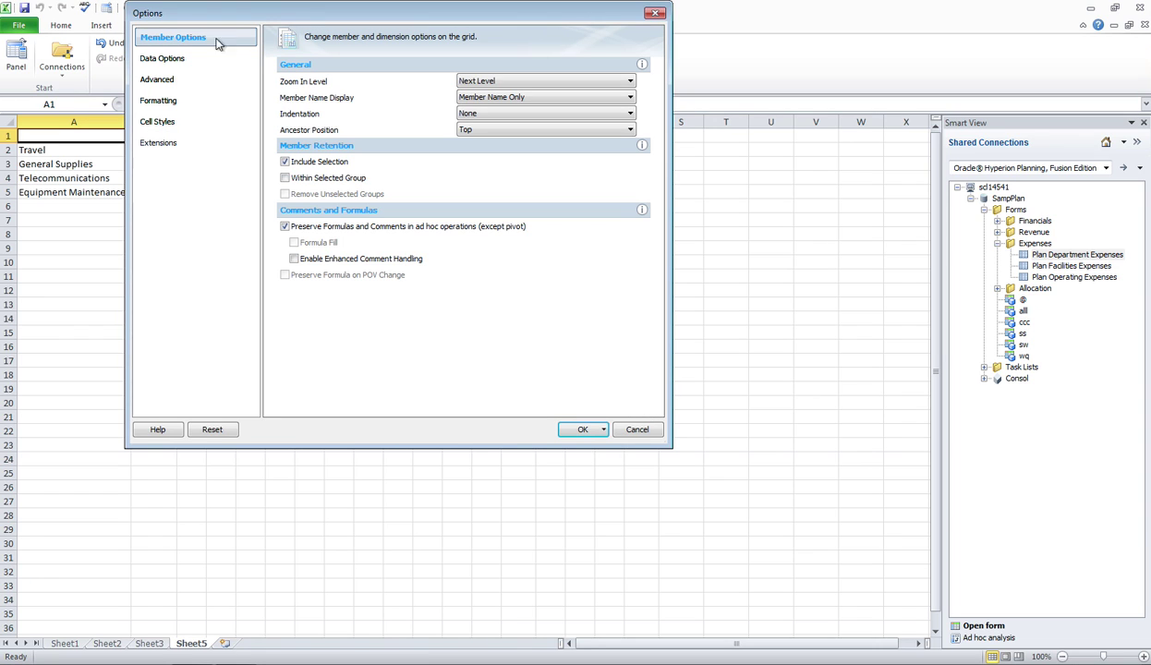
left_click(470, 115)
left_click(473, 117)
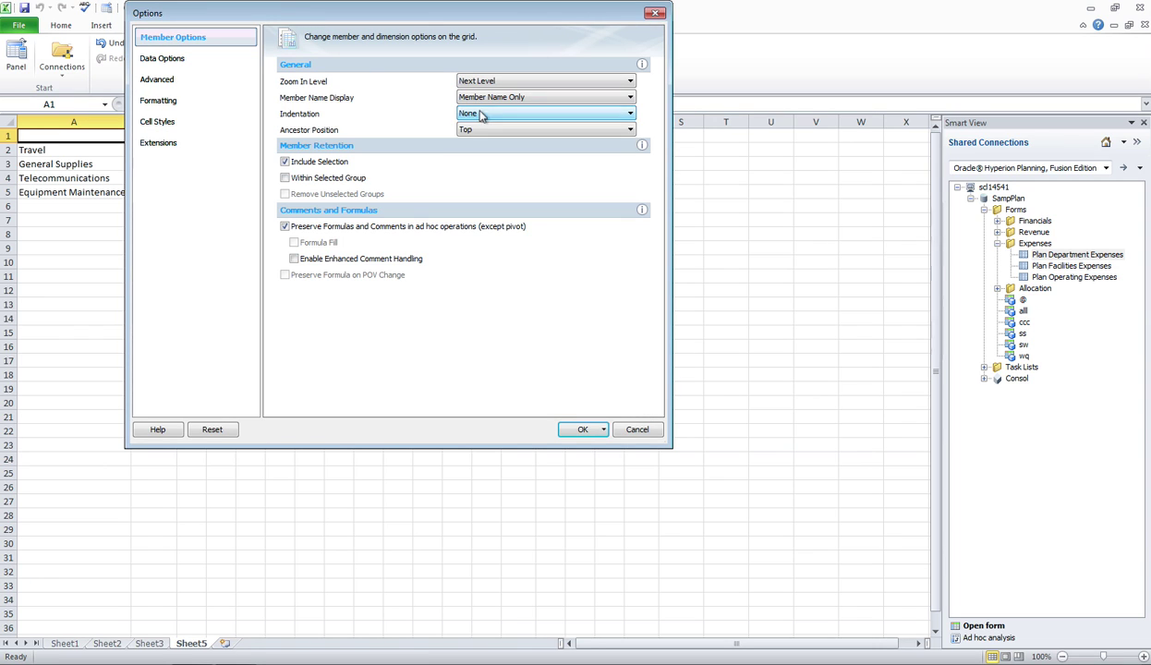
left_click(162, 60)
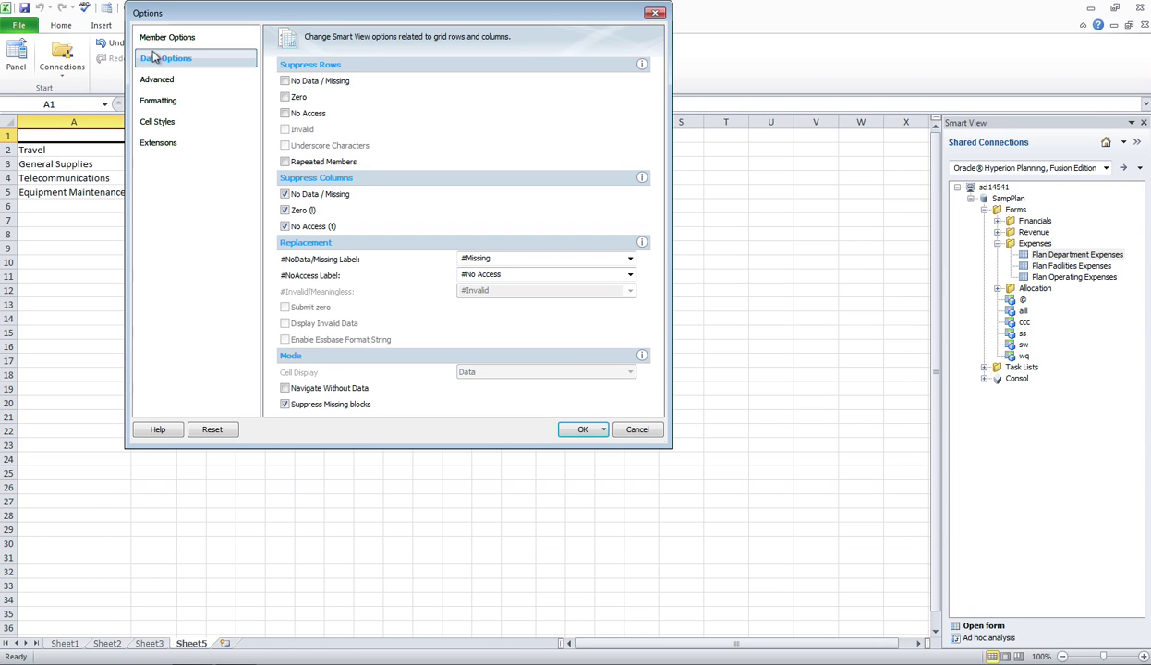
left_click(168, 39)
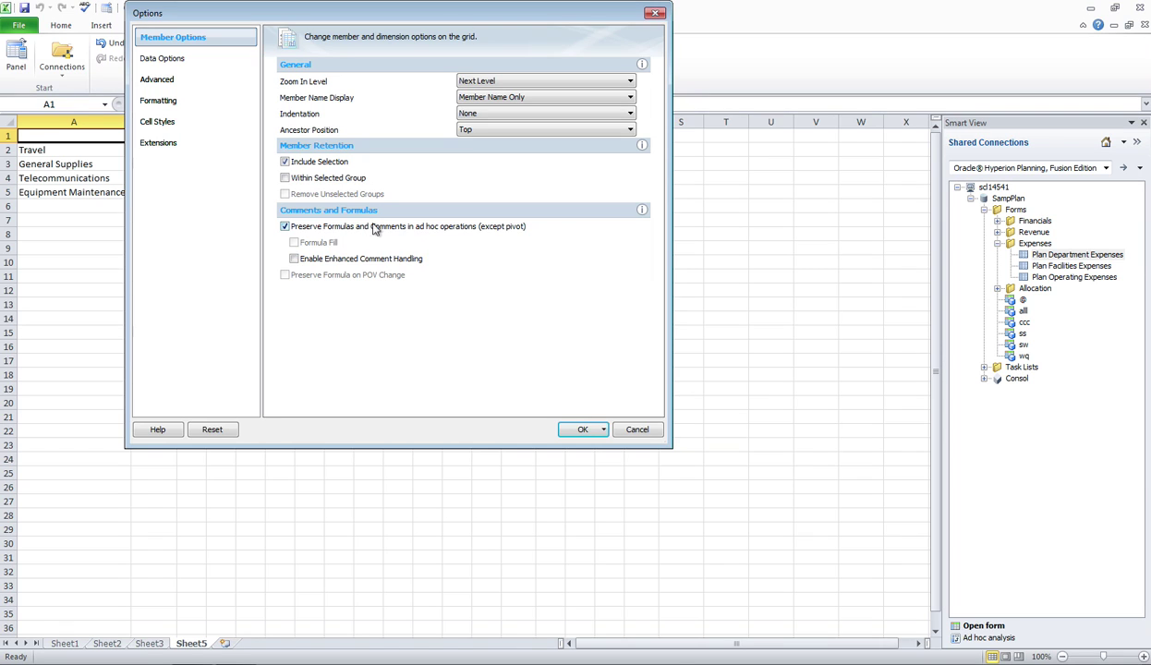
left_click(162, 101)
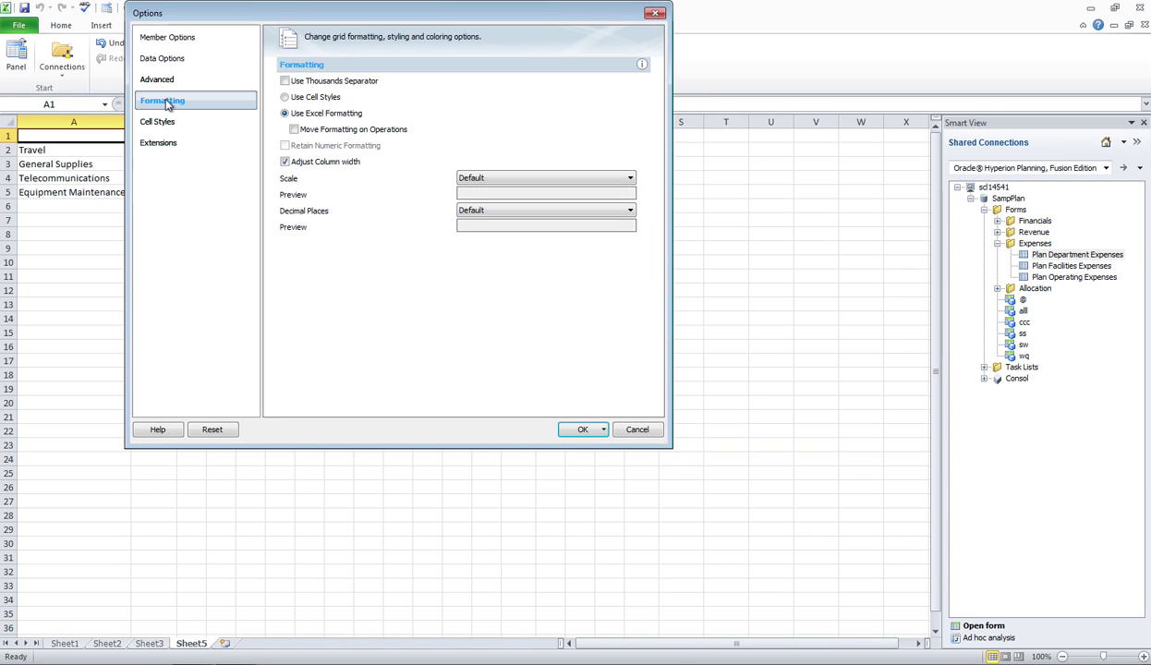
left_click(284, 113)
left_click(285, 163)
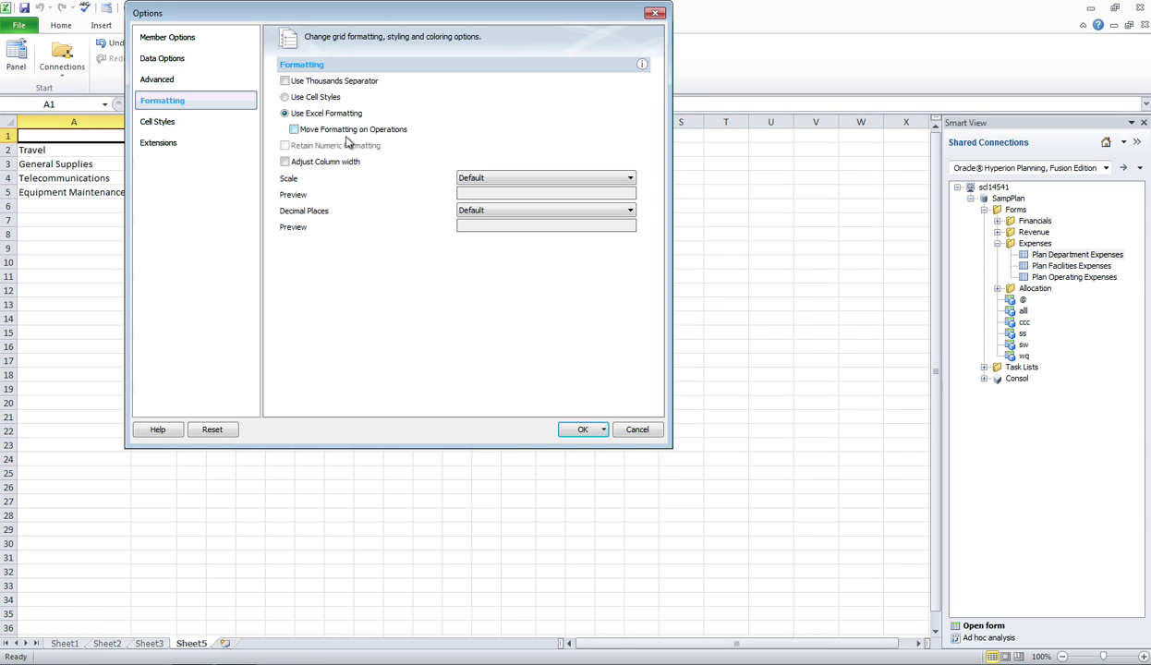
left_click(582, 431)
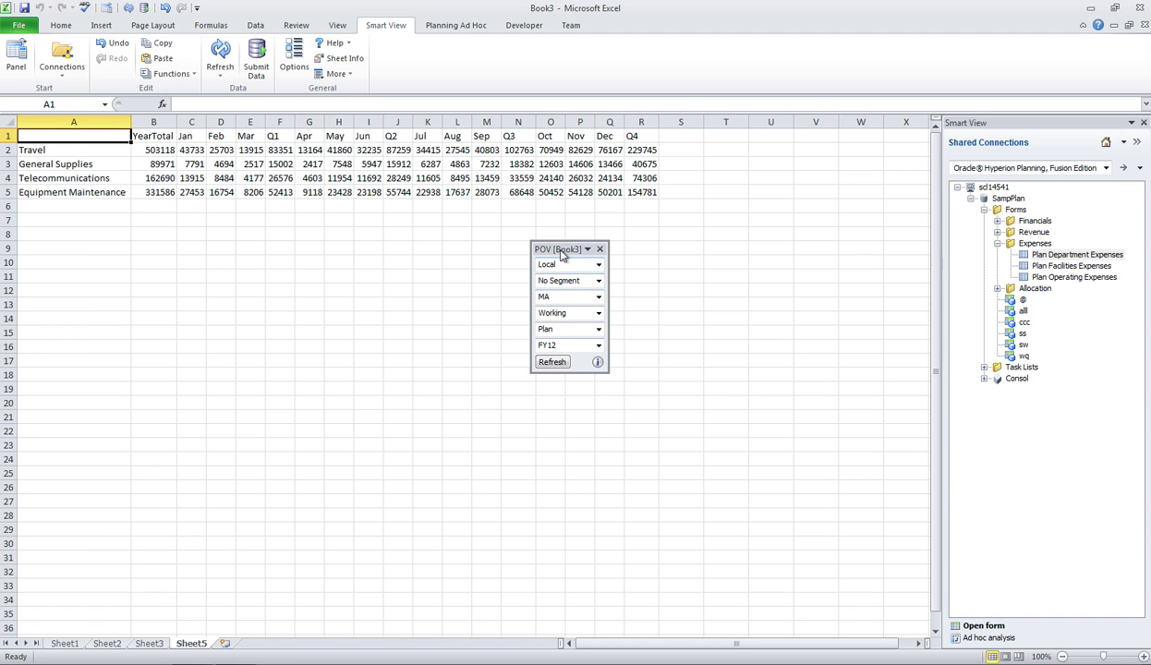
- Dock the POV toolbar above the grid and zoom in on Travel, General Supplies, Telecommunications and Equipment Maintenance
left_click_drag(560, 249, 196, 96)
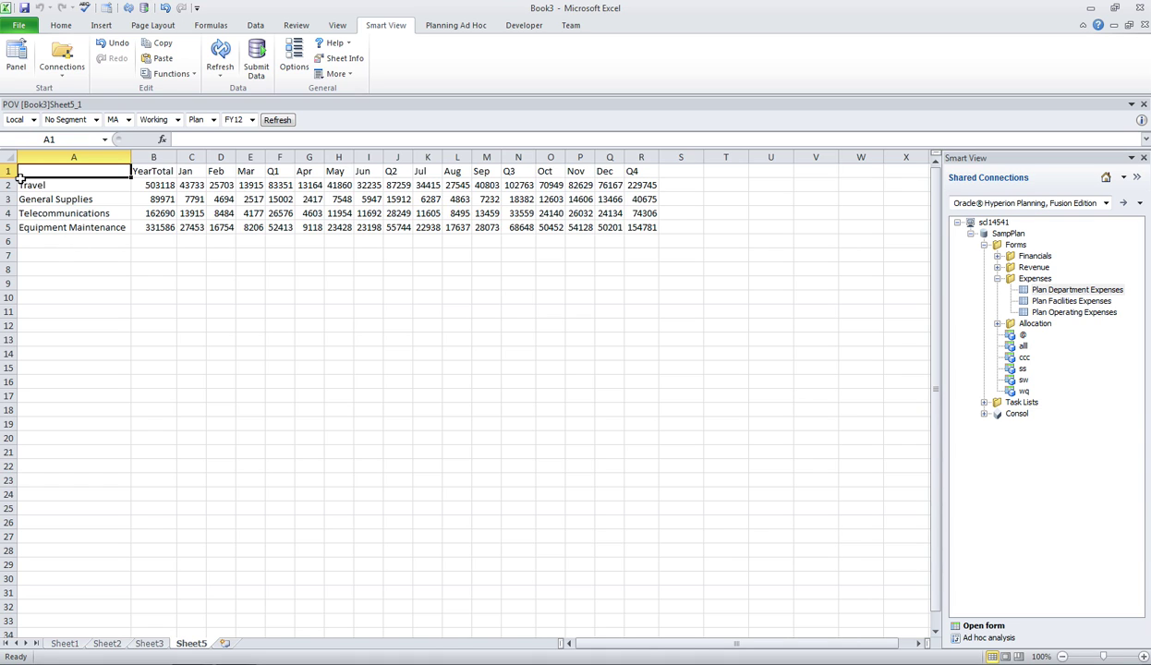
double_click(37, 185)
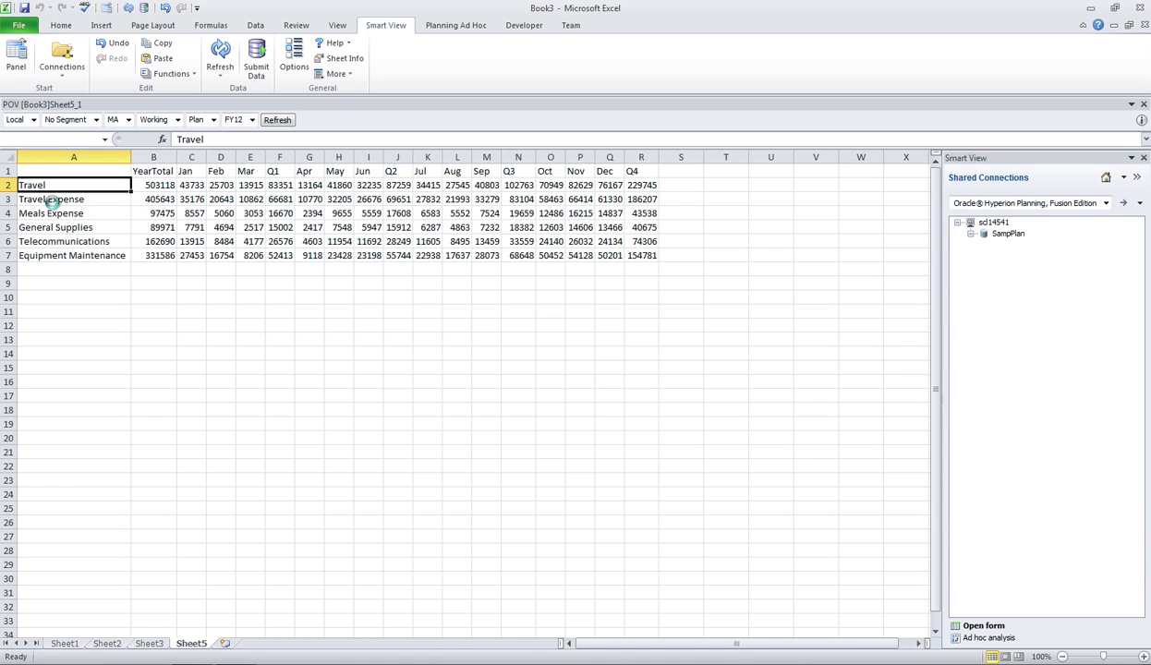
double_click(47, 226)
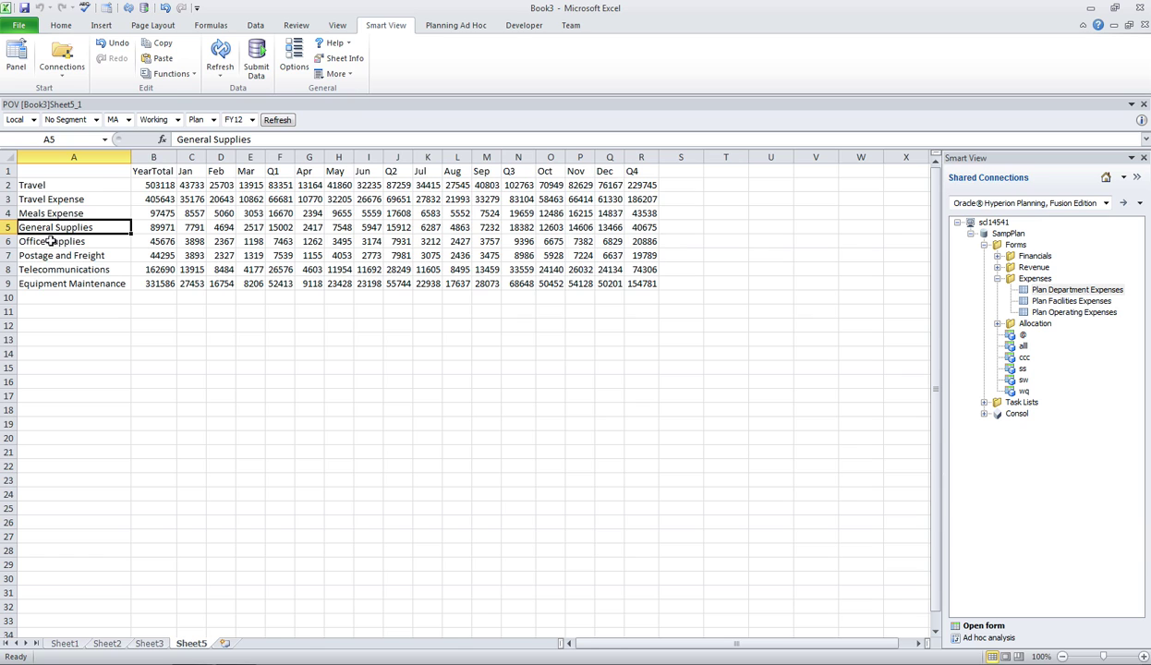
double_click(47, 265)
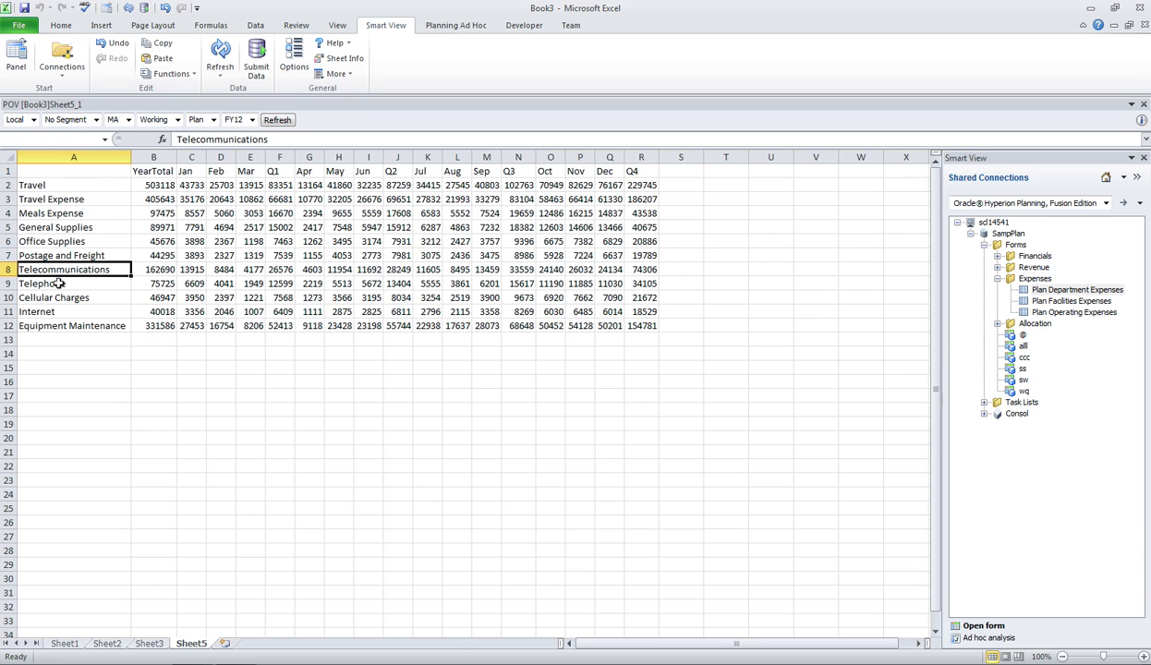
double_click(55, 325)
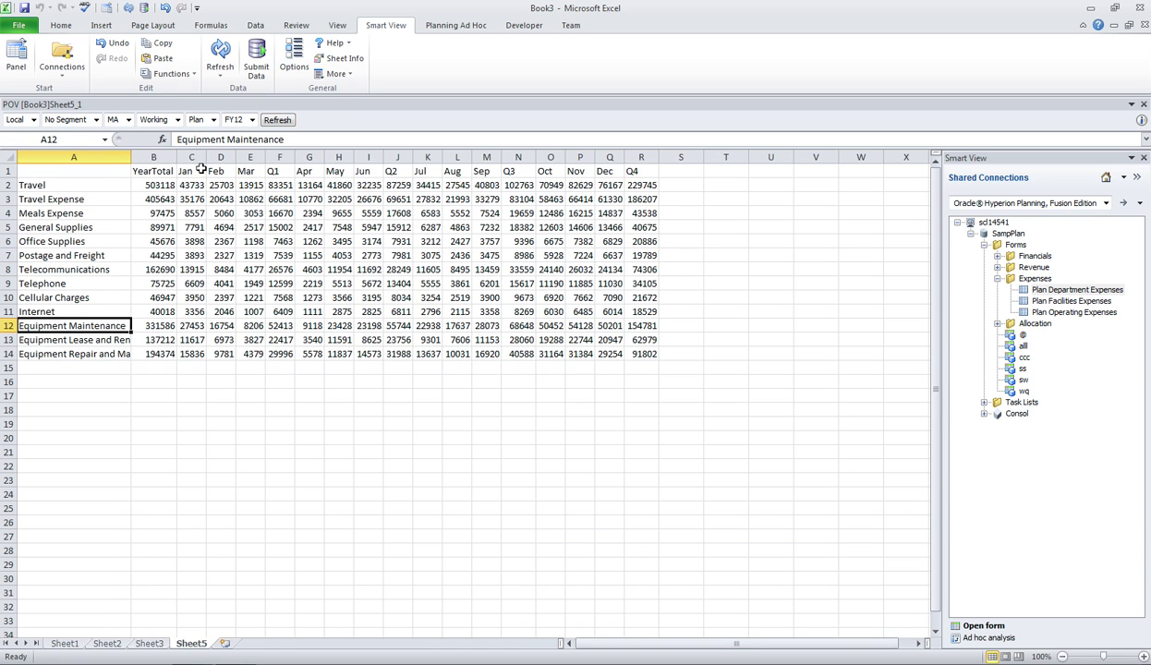
- Move YearTotal to the end of the grid by copying its header after Q4 and deleting the original column
left_click(165, 170)
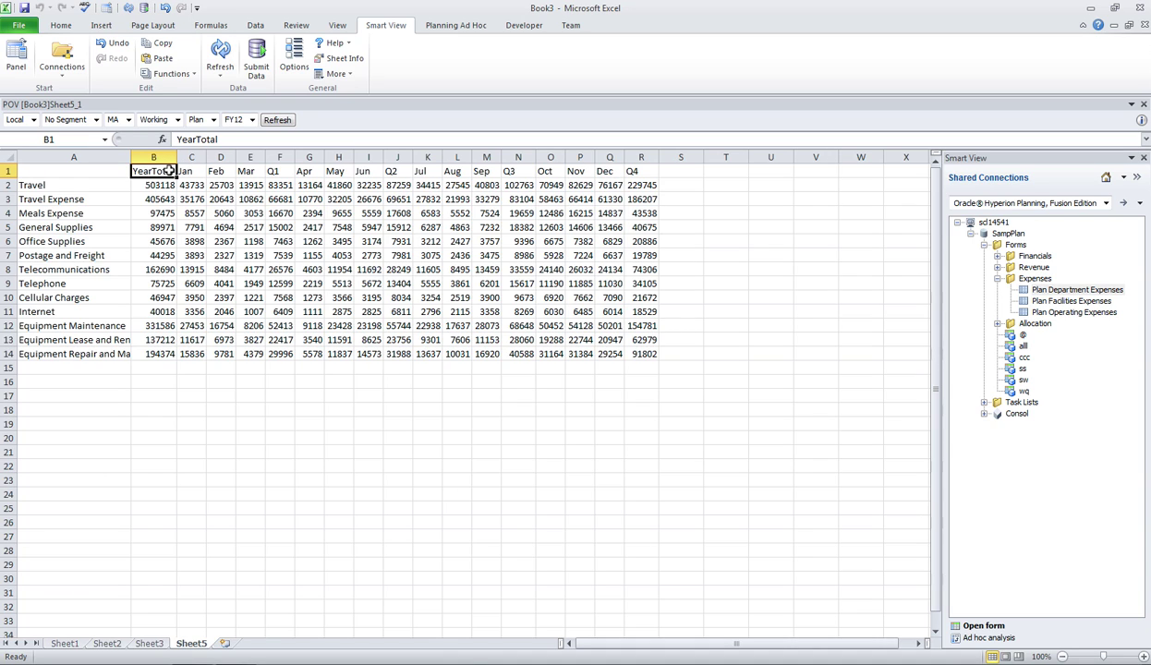
key("ctrl+c")
left_click(673, 170)
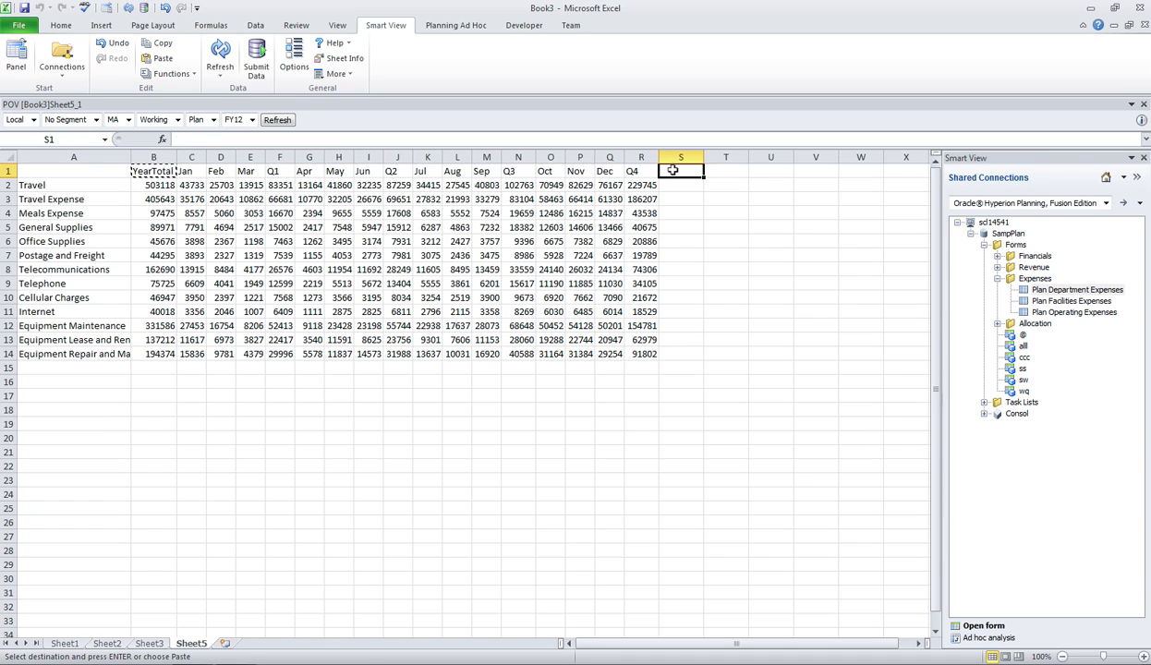
key("ctrl+v")
left_click(155, 158)
right_click(155, 158)
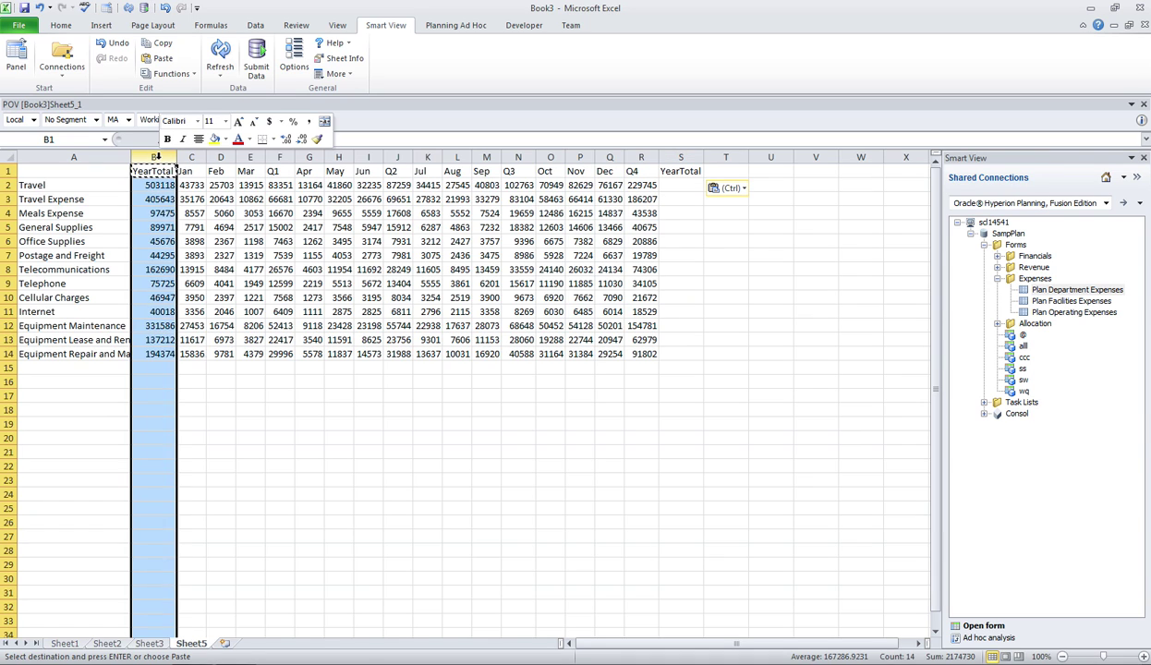
left_click(195, 267)
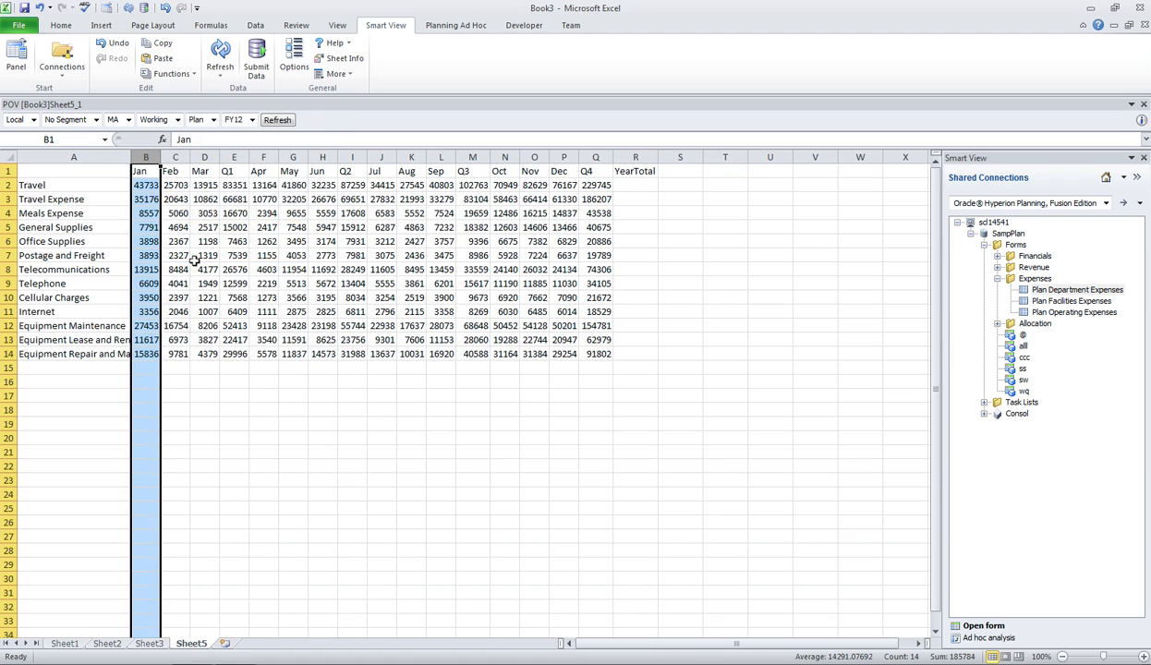
left_click(416, 259)
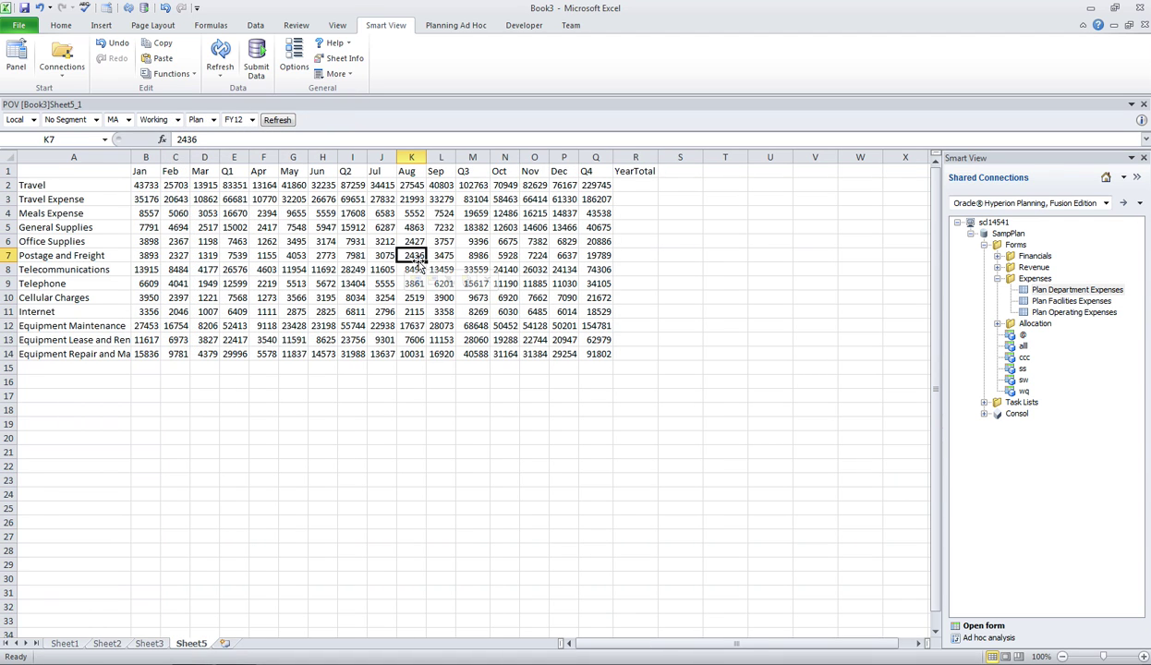
- Format the data cells B2:R14 as accounting currency with no decimals and refresh the ad hoc grid
left_click_drag(147, 185, 635, 355)
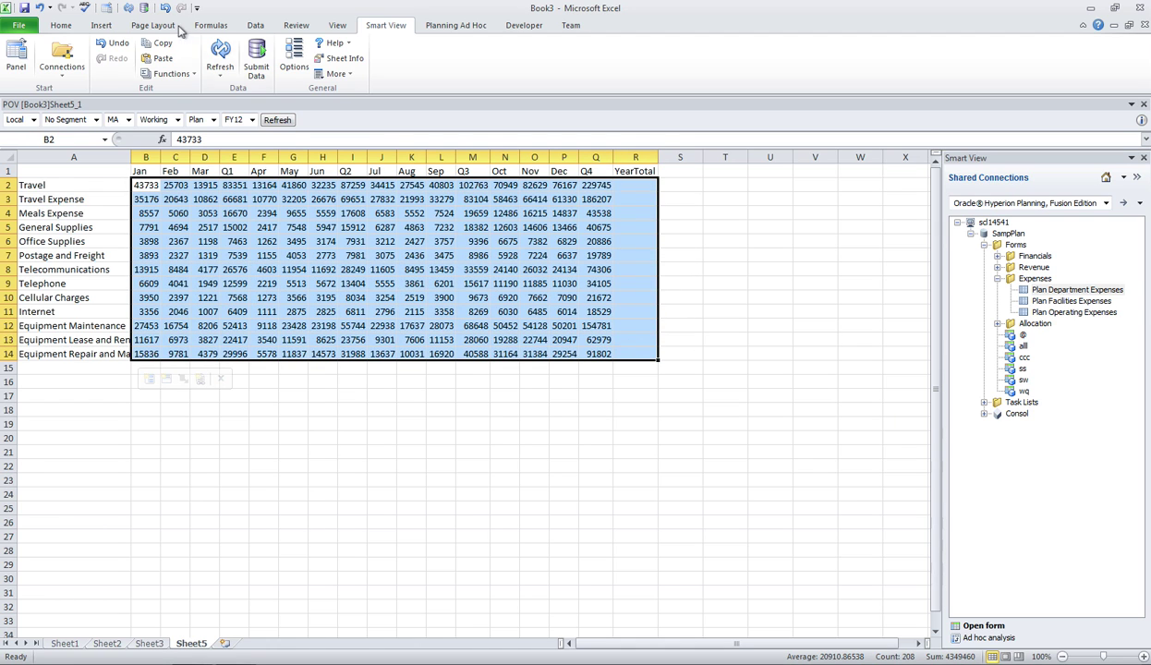
left_click(72, 28)
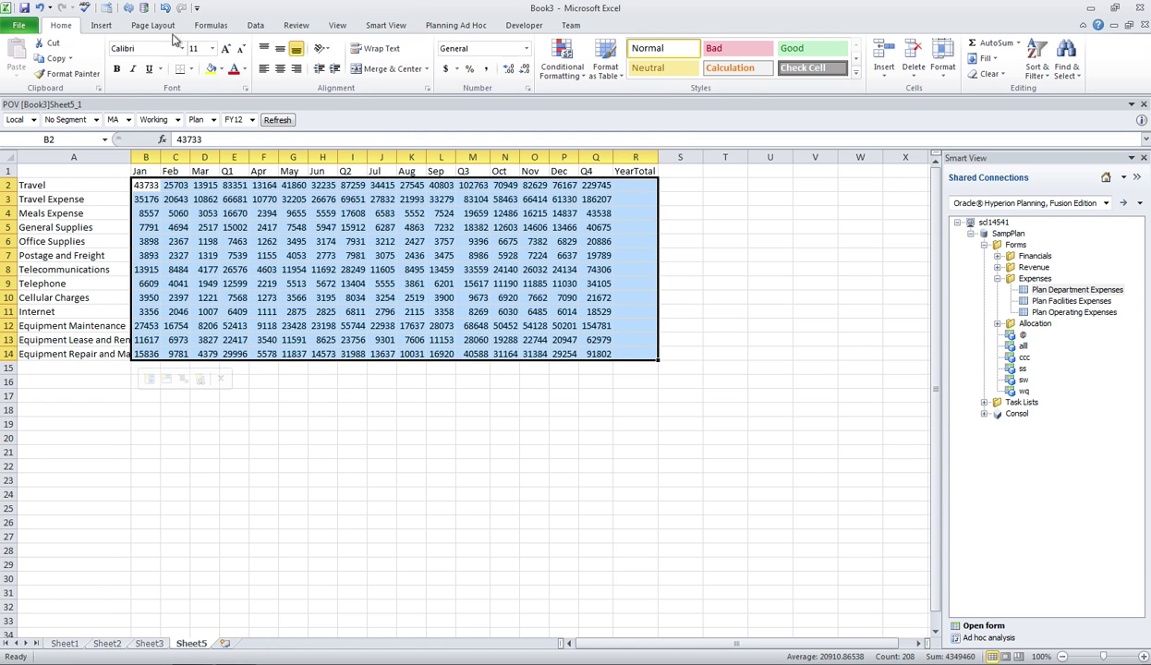
left_click(446, 68)
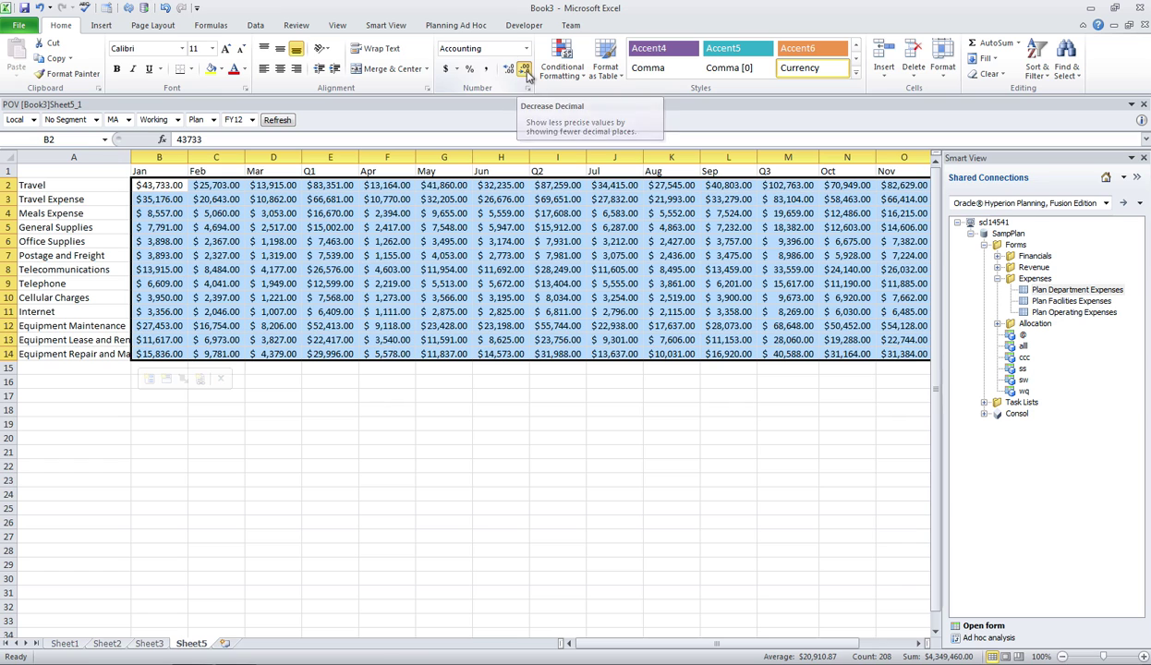
left_click(526, 73)
left_click(526, 73)
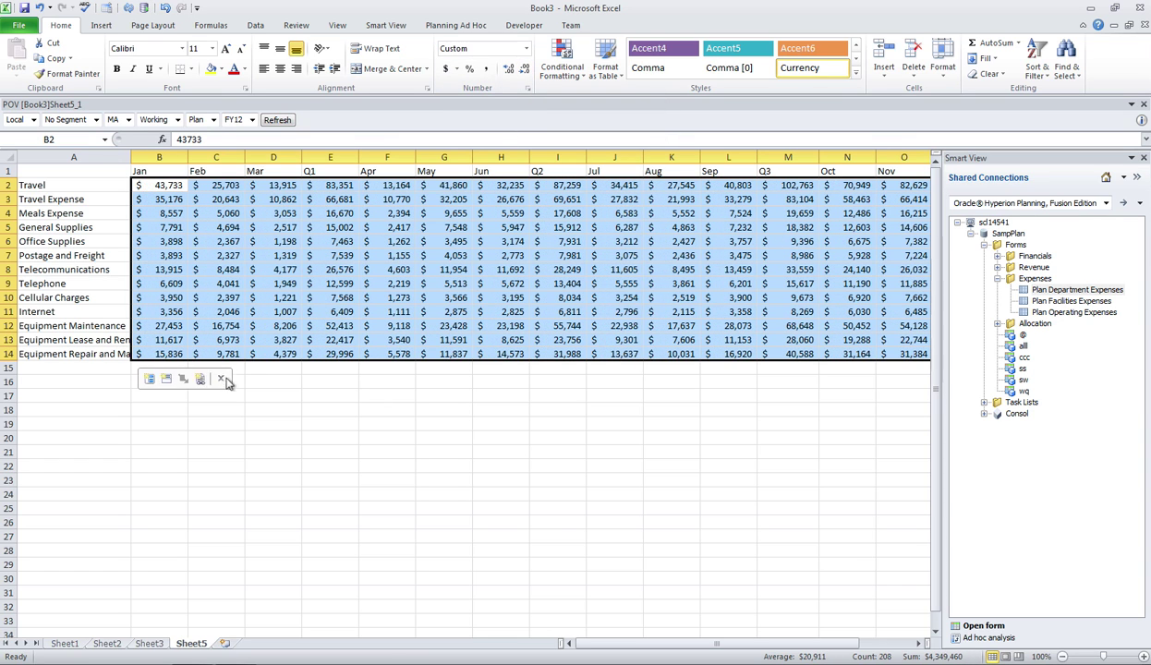
left_click(91, 182)
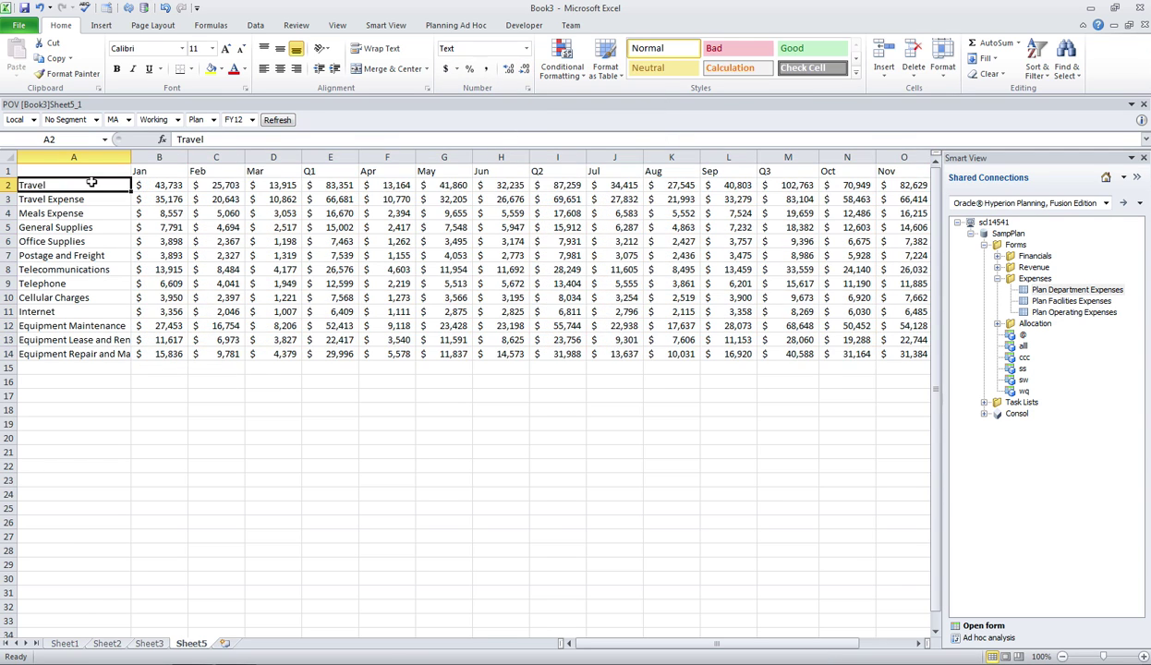
left_click(454, 25)
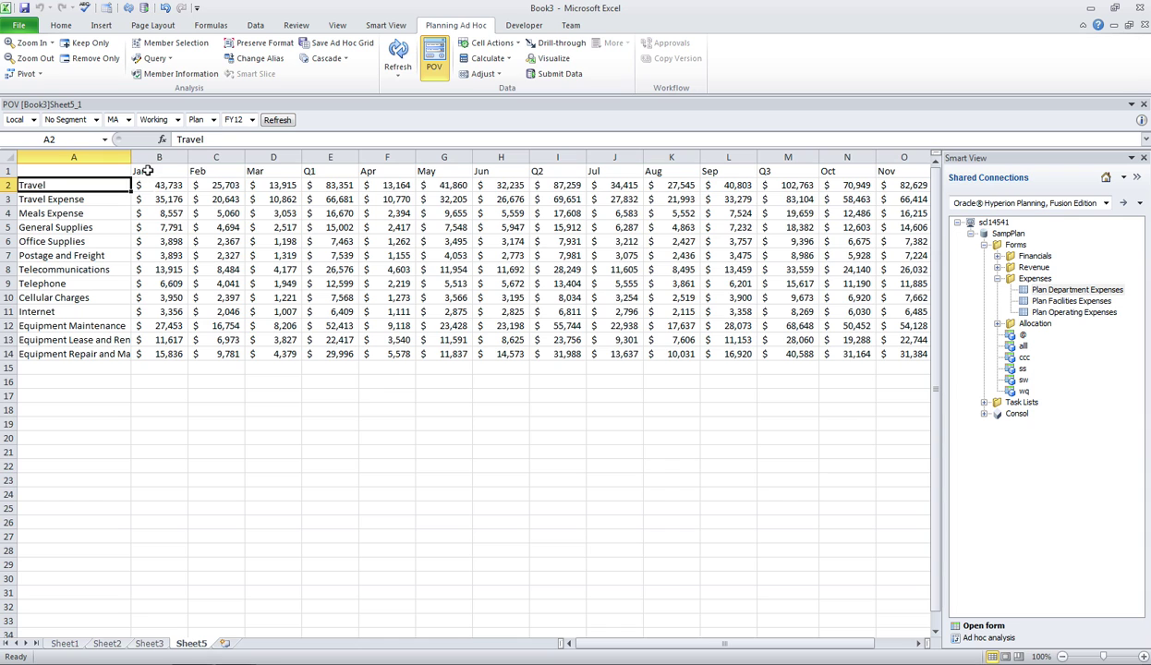
- Make the period headers from Jan through YearTotal in row 1 bold and centered
left_click_drag(147, 171, 887, 168)
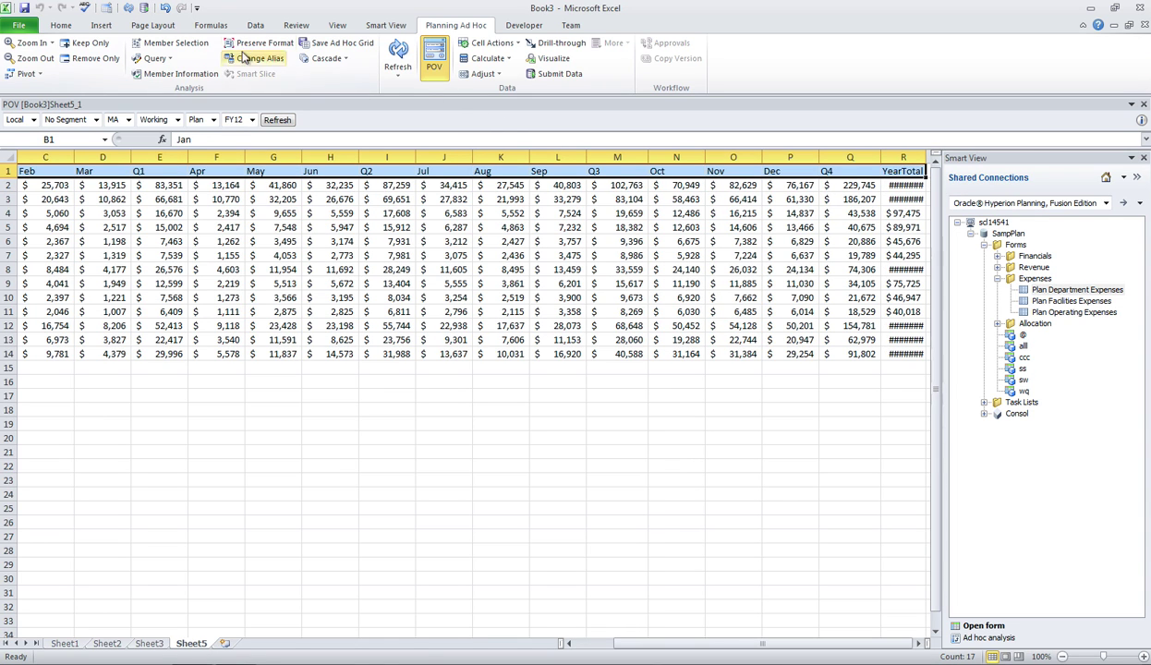
left_click(62, 25)
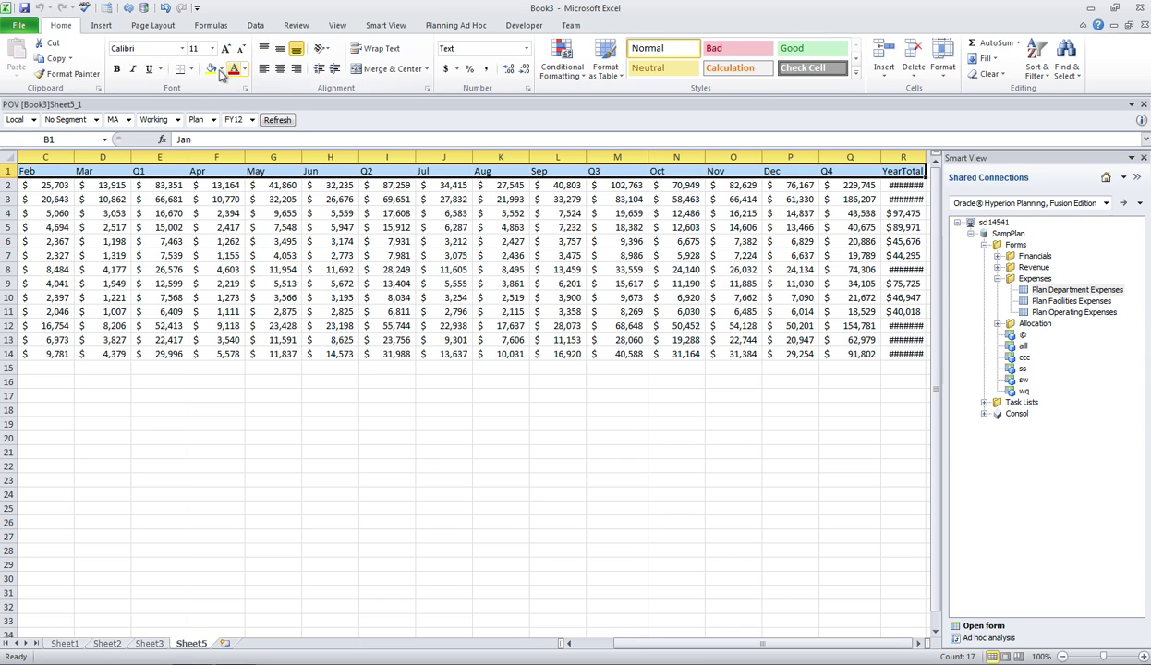
left_click(116, 69)
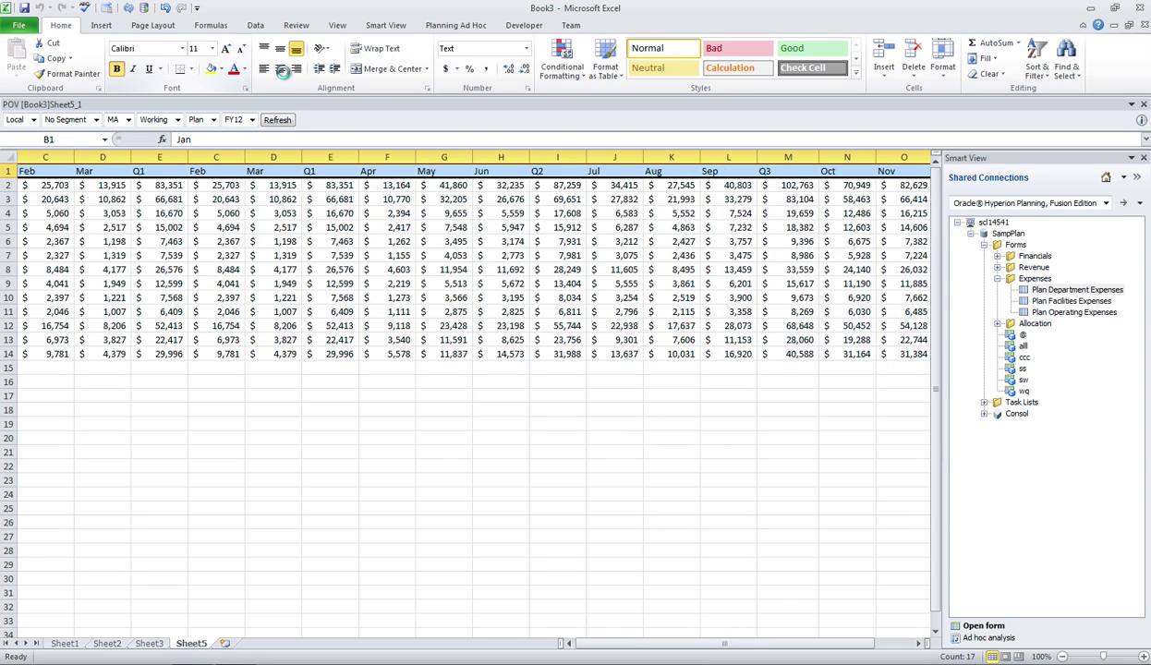
left_click(282, 72)
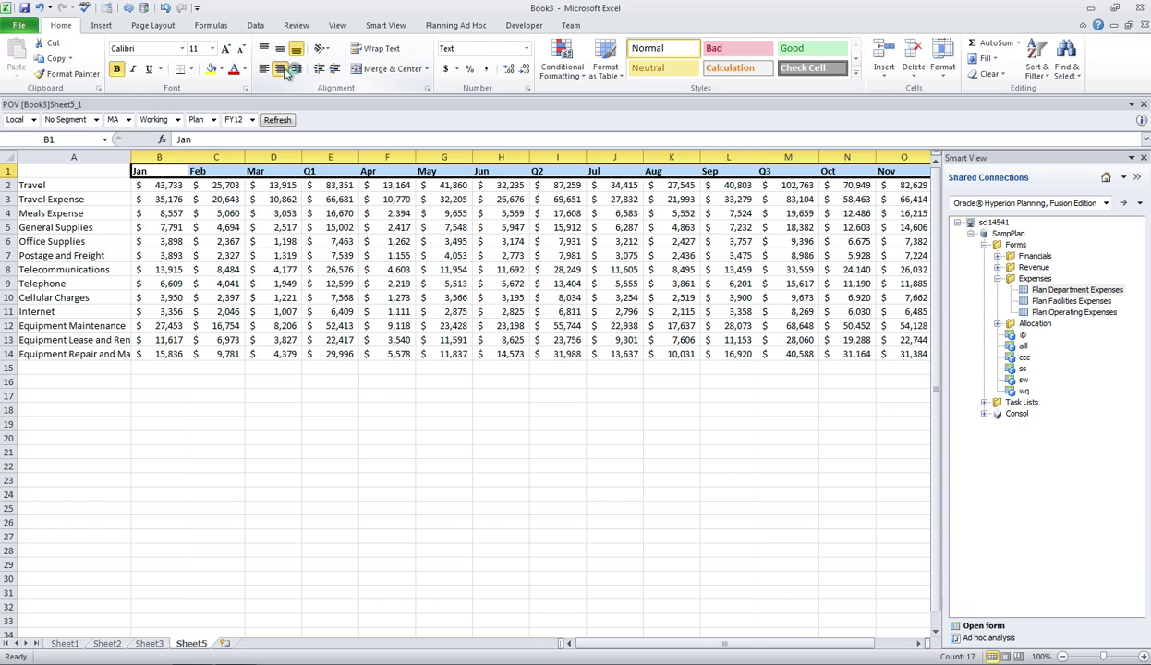
- Increase the height of header row 1 and apply the Heading 2 cell style to the period headers
left_click_drag(10, 179, 10, 193)
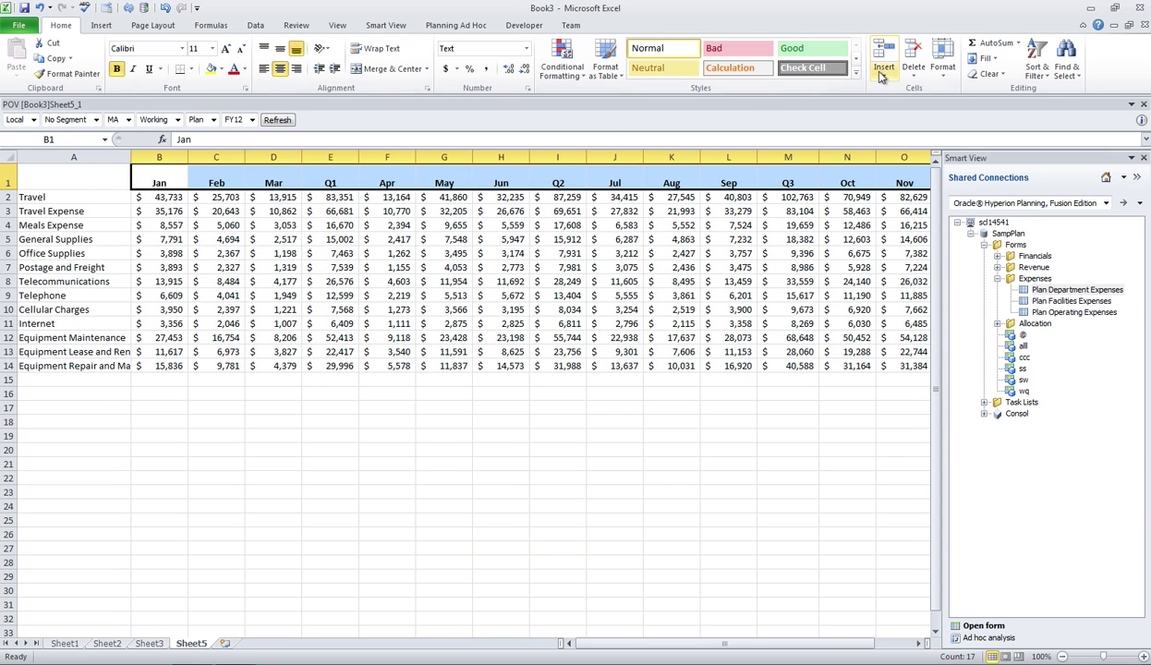
left_click(855, 73)
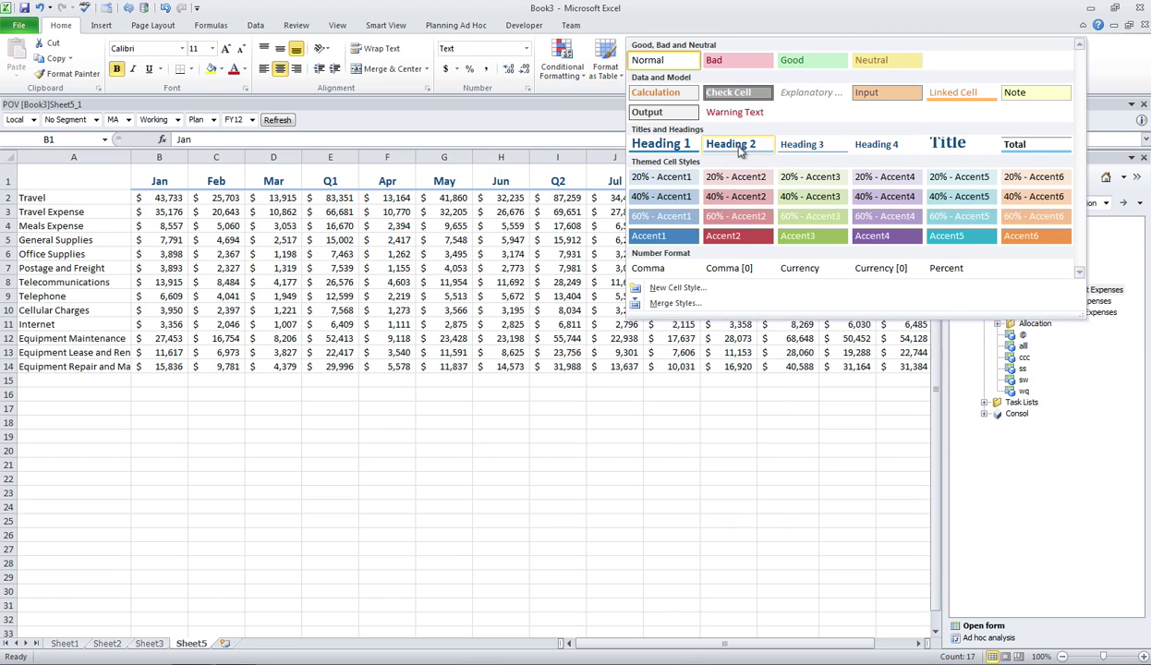
left_click(416, 268)
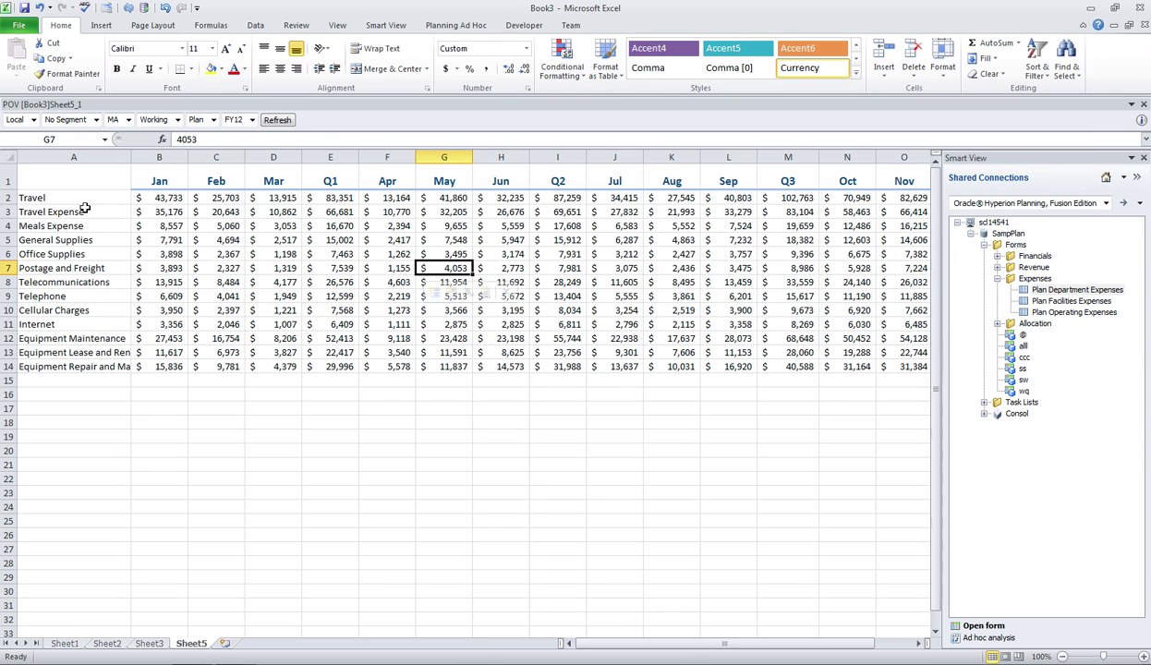
- Make the account names in A2:A14 bold and apply the 20% - Accent1 cell style to them
left_click_drag(84, 198, 83, 365)
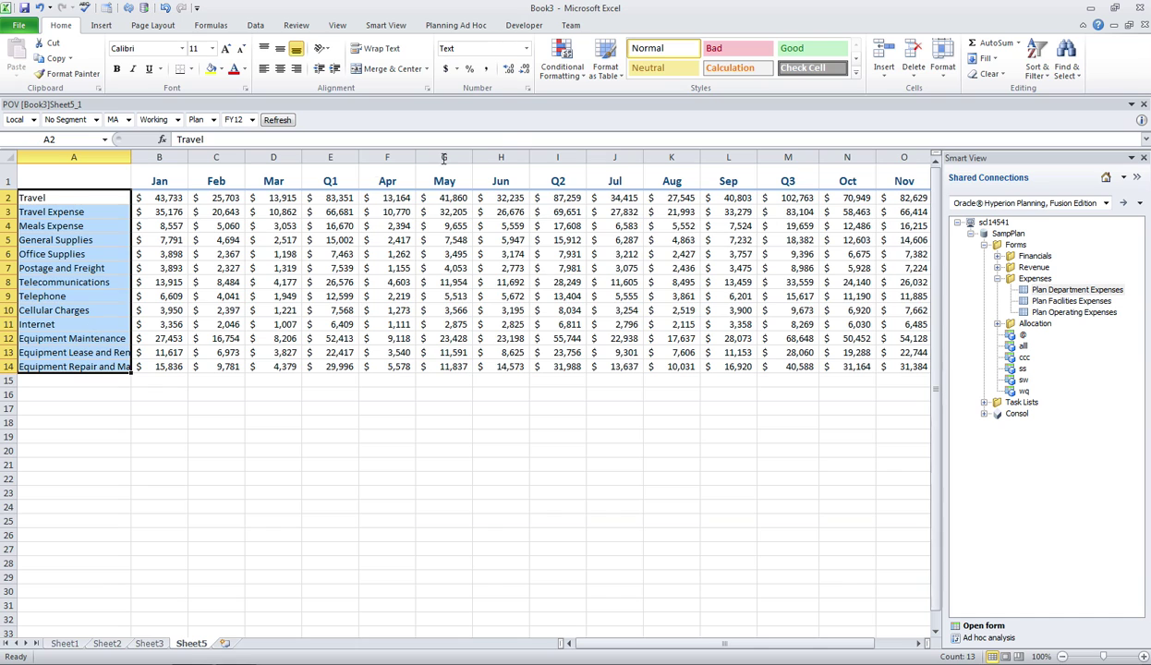
left_click(118, 71)
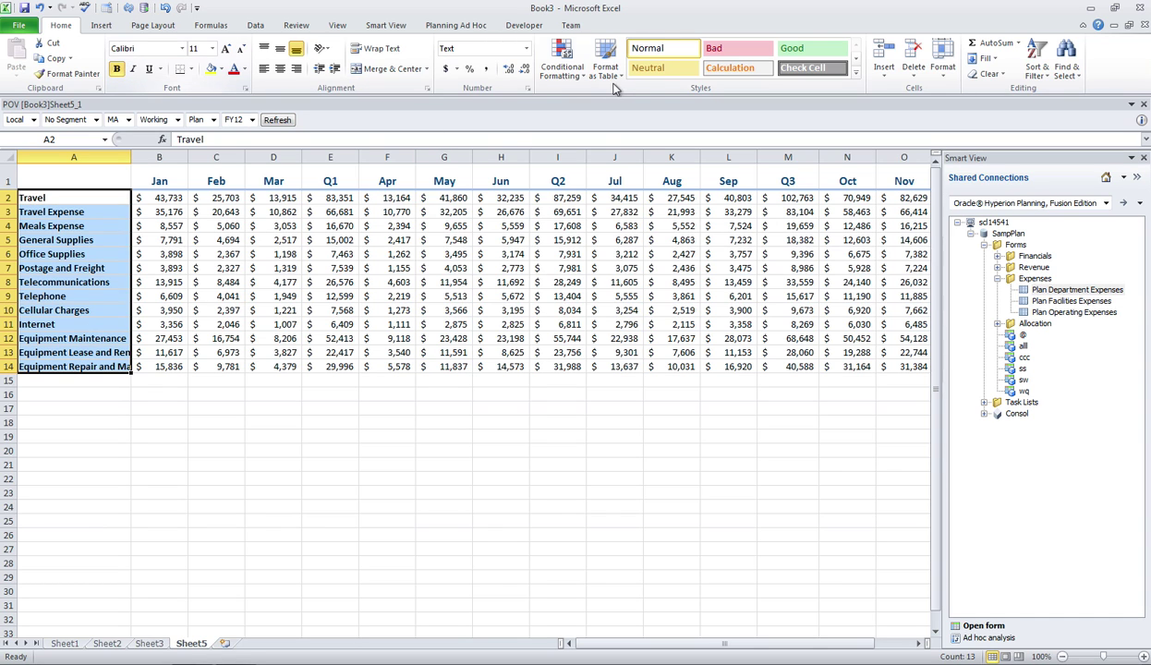
left_click(856, 71)
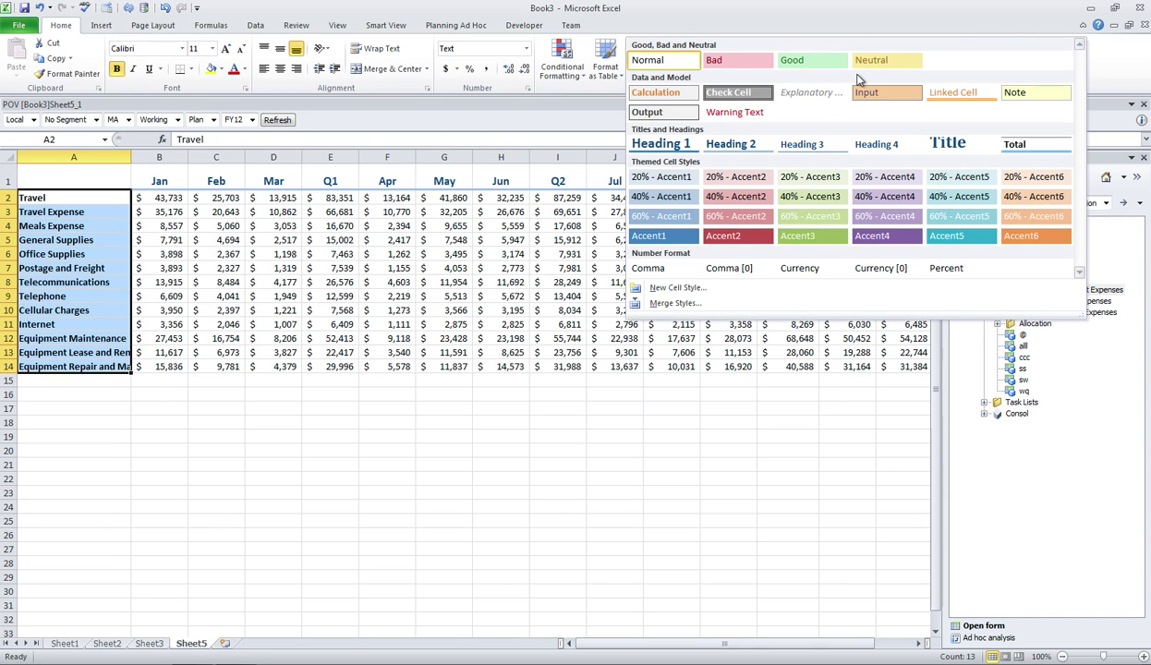
left_click(669, 180)
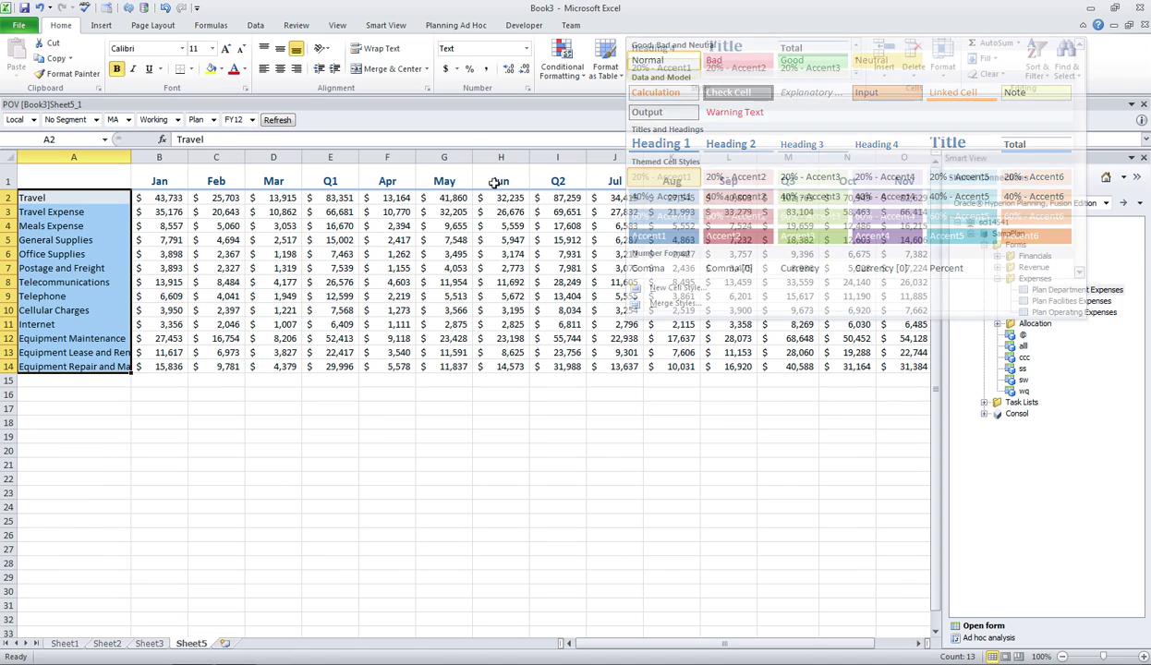
- Widen column A to fit the full account names and set the names in A2:A14 to bold again
left_click_drag(133, 158, 168, 158)
left_click(116, 68)
left_click(231, 279)
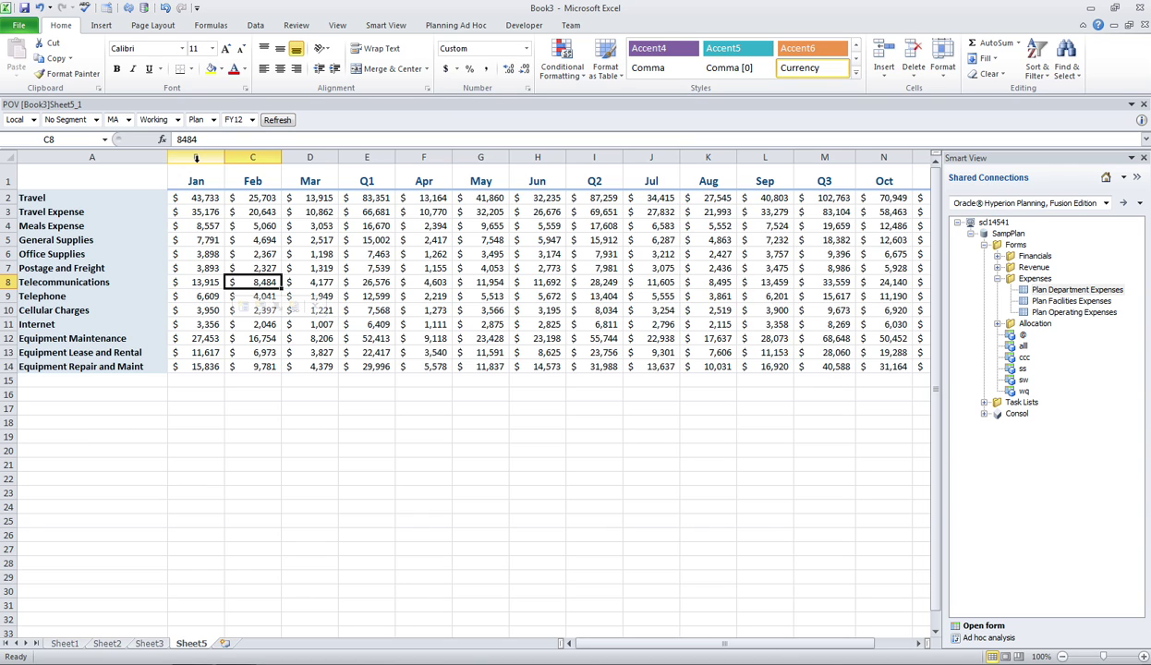
- Group the Jan, Feb and Mar columns (B through D) into an outline level
left_click_drag(195, 158, 307, 167)
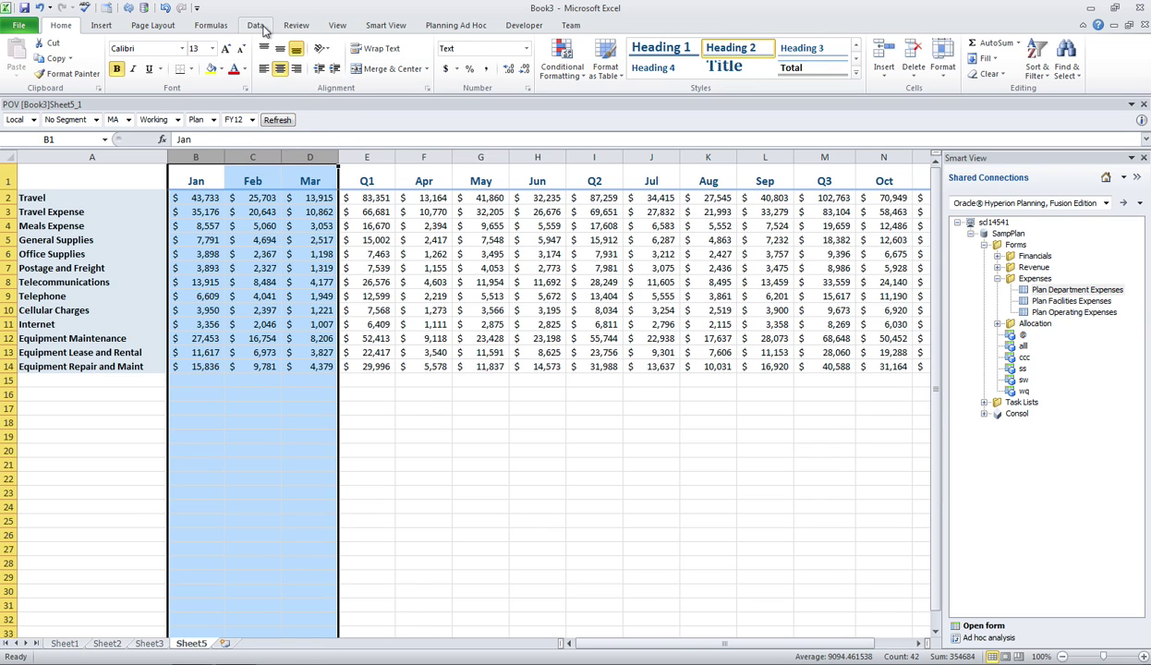
left_click(288, 28)
left_click(325, 28)
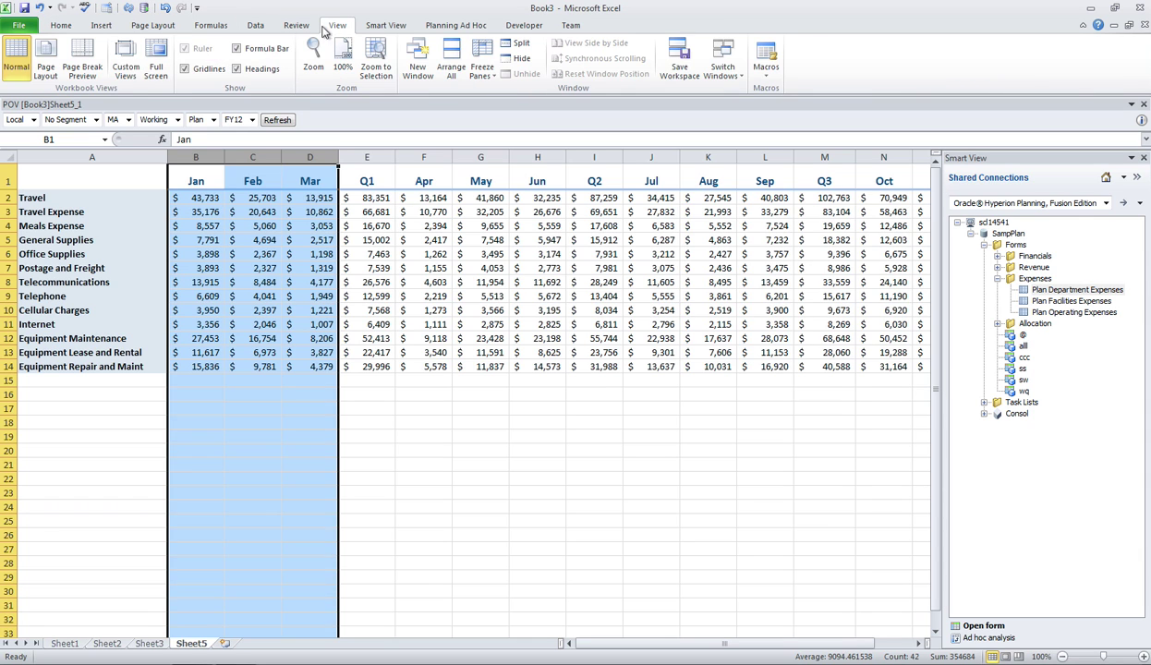
left_click(256, 27)
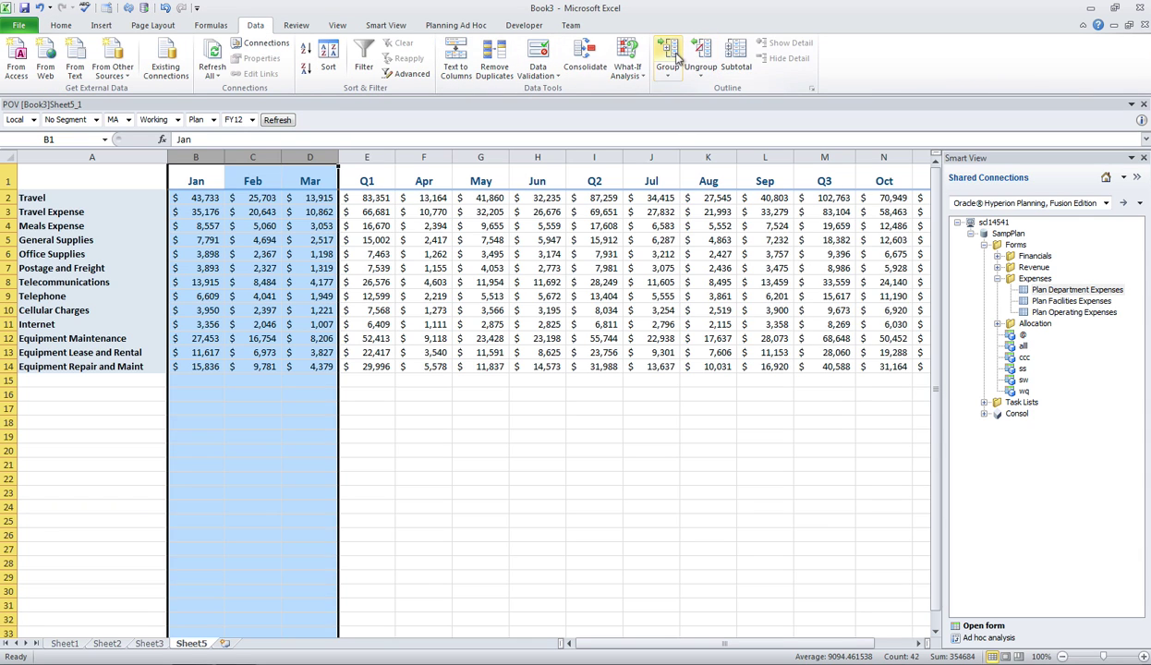
left_click(675, 58)
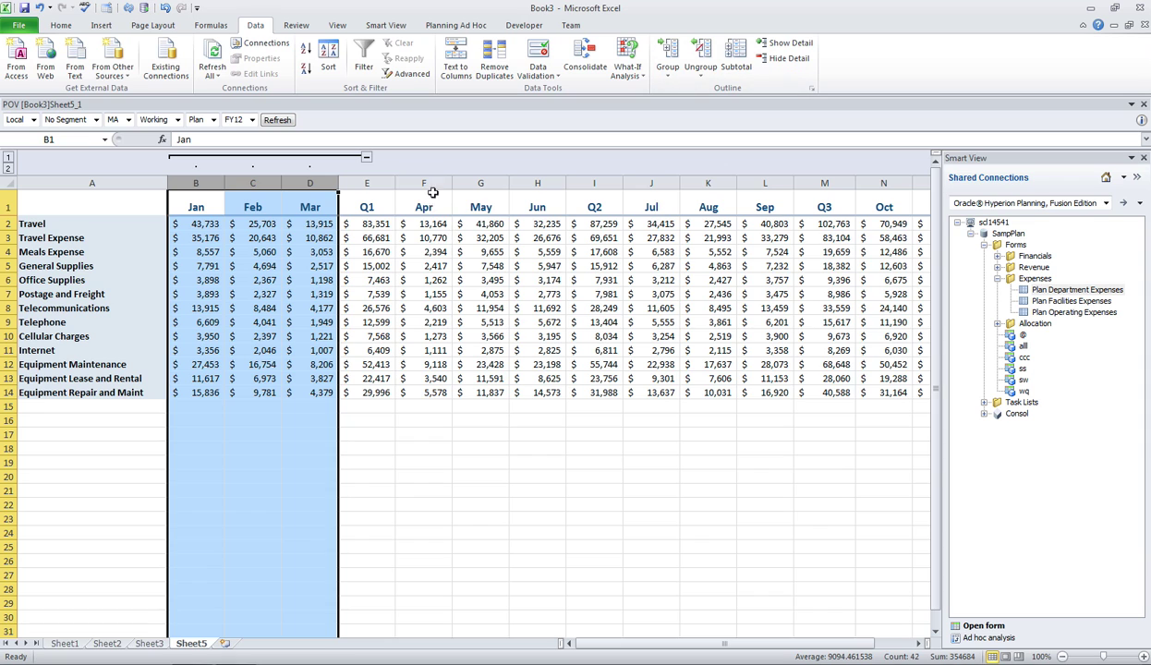
- Group the Apr, May and Jun columns (F through H) into an outline level
left_click_drag(432, 187, 545, 183)
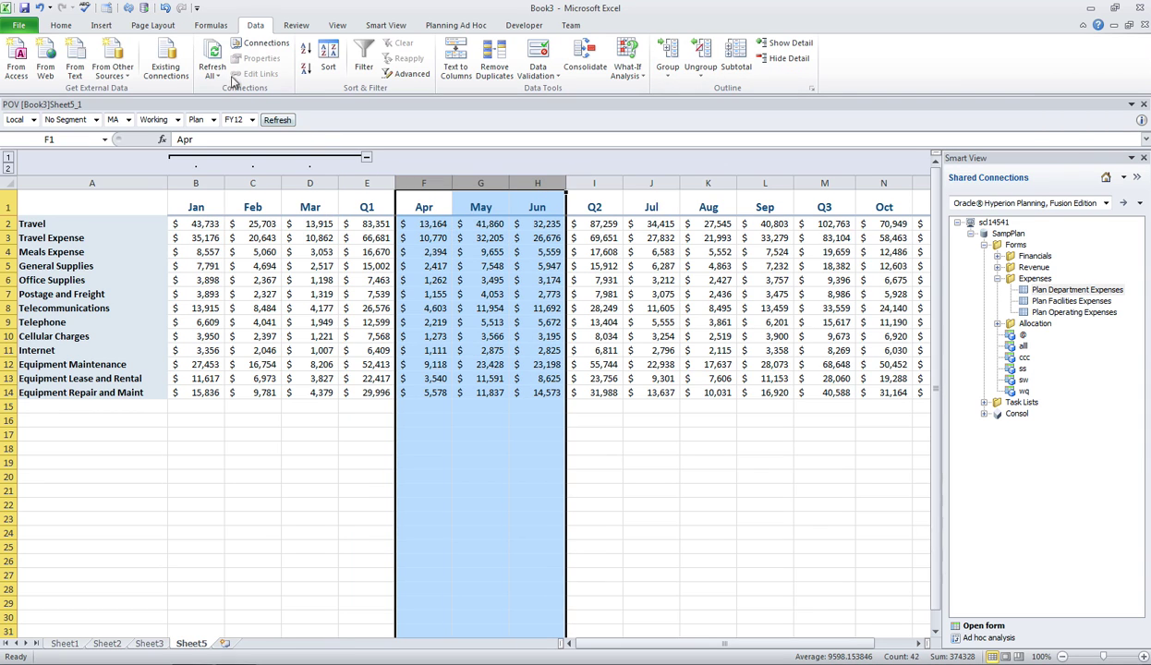
right_click(668, 55)
right_click(662, 45)
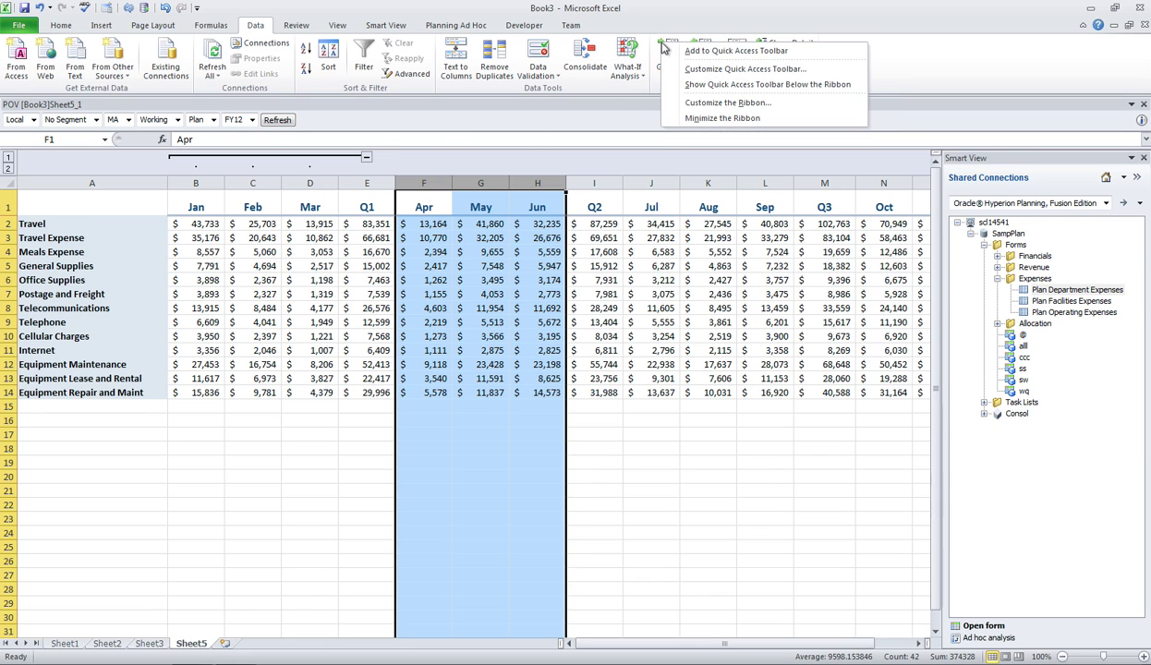
key("Escape")
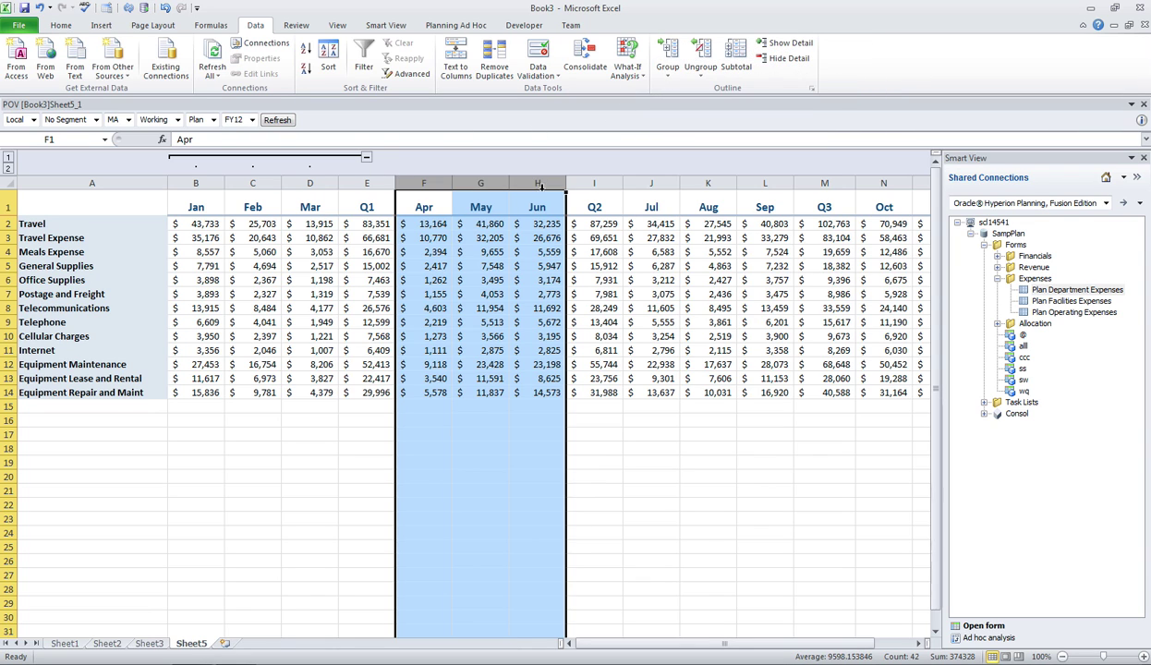
left_click(667, 58)
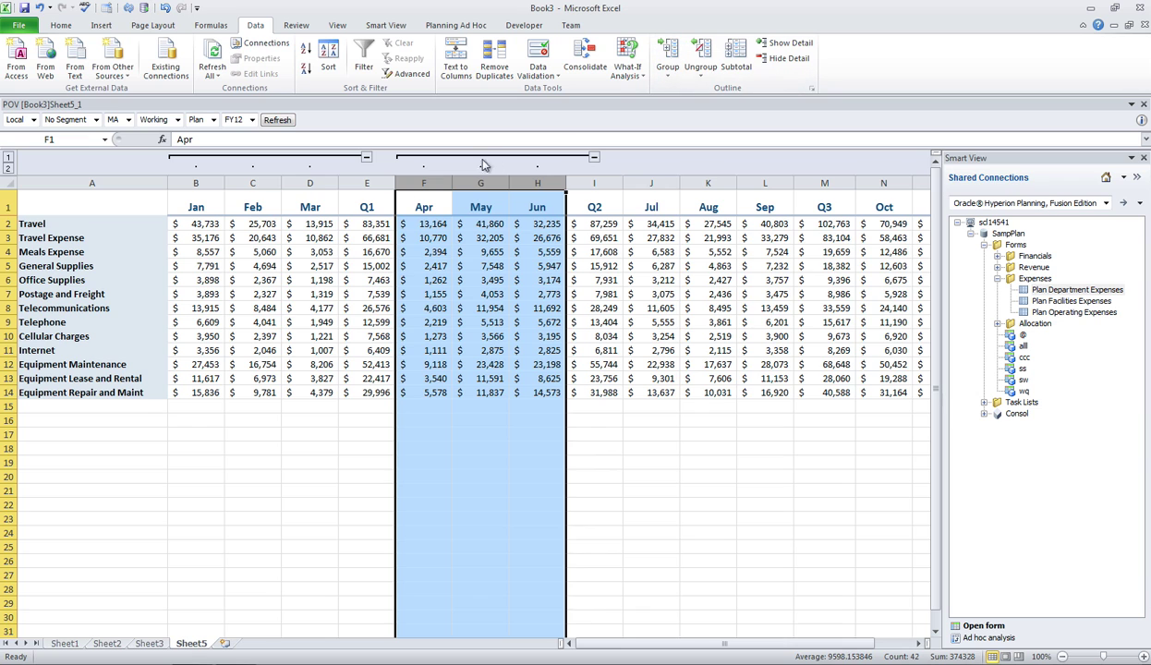
- Collapse the second- and first-quarter month groups to view only the quarter totals, and expand both groups again
left_click(583, 157)
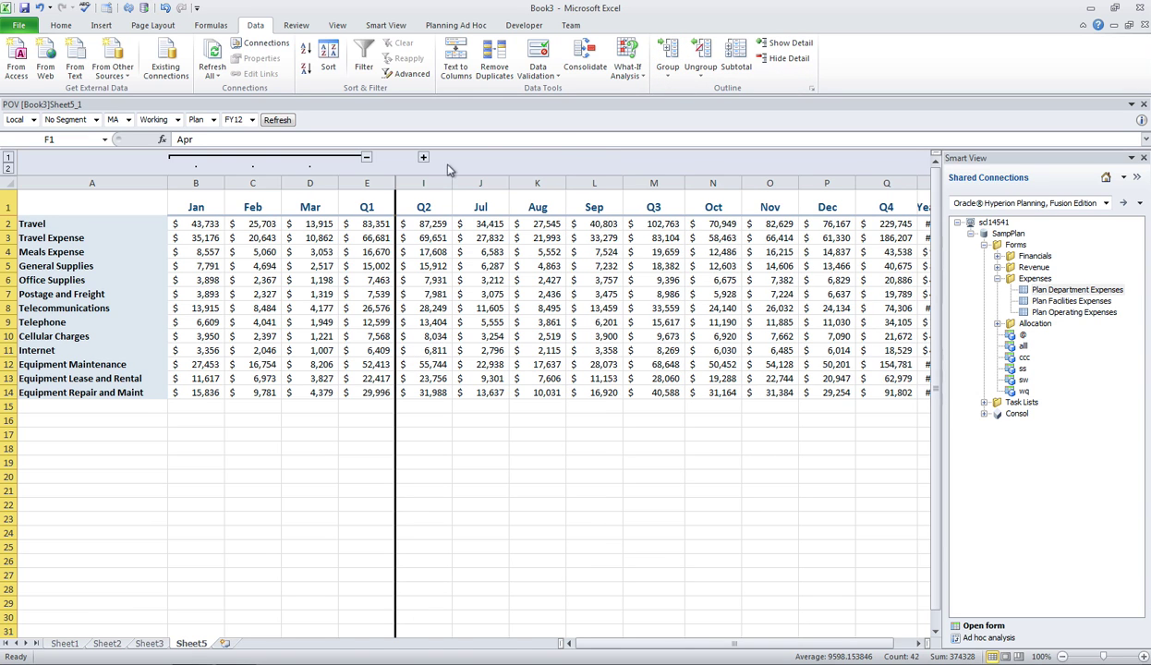
left_click(368, 159)
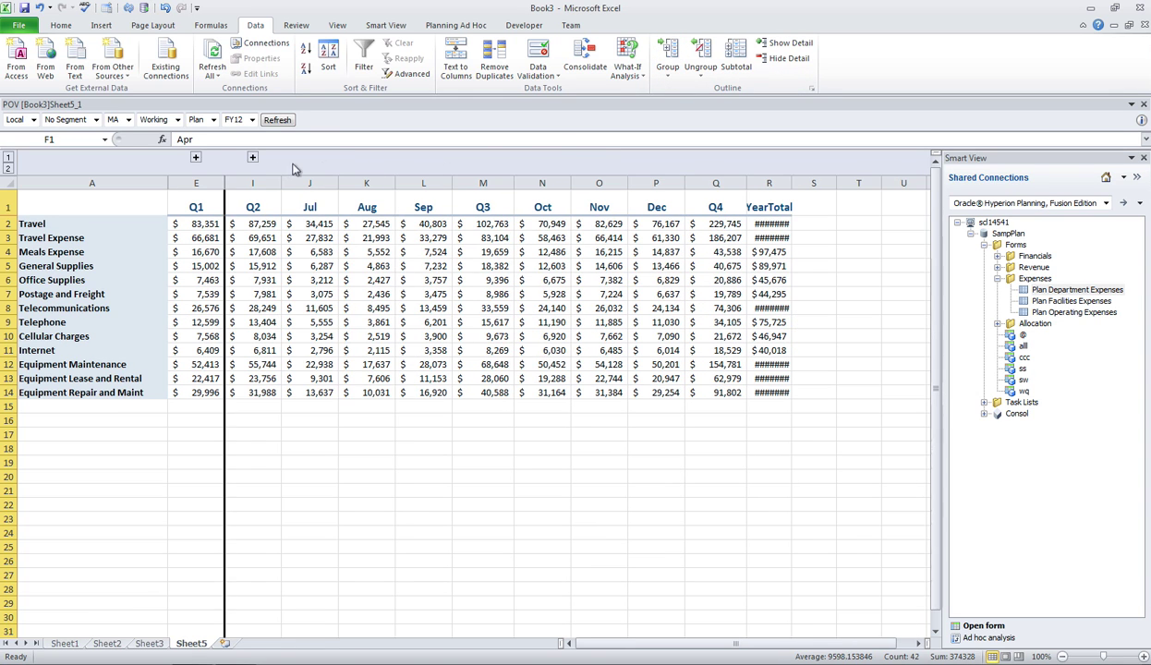
left_click(196, 158)
left_click(423, 158)
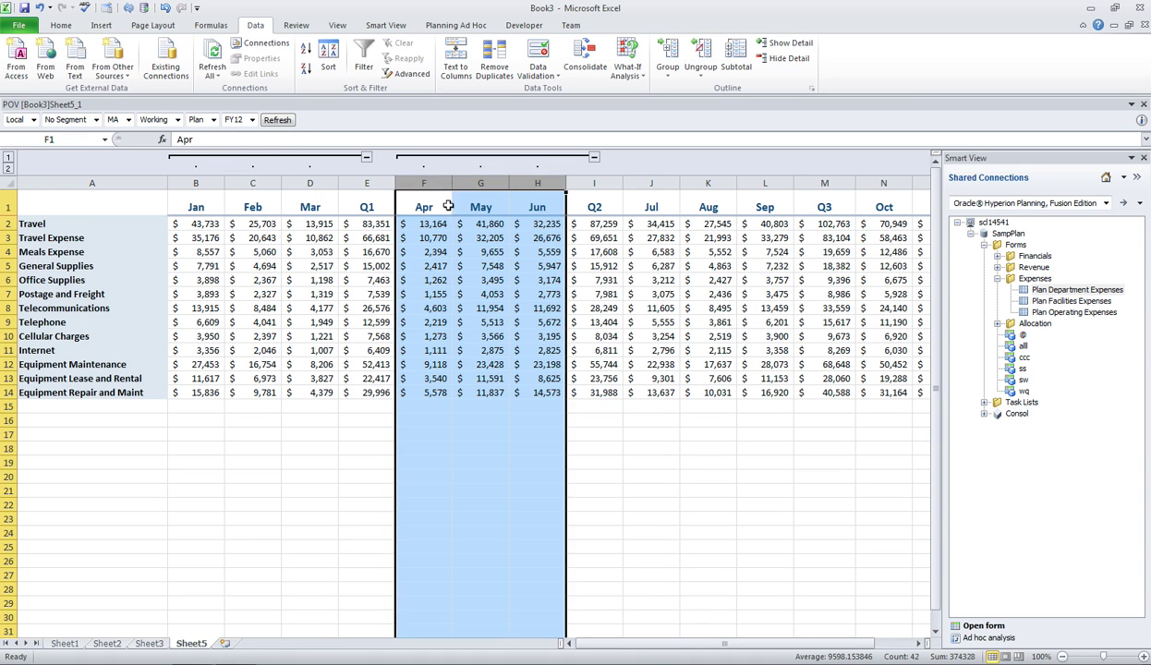
left_click(651, 308)
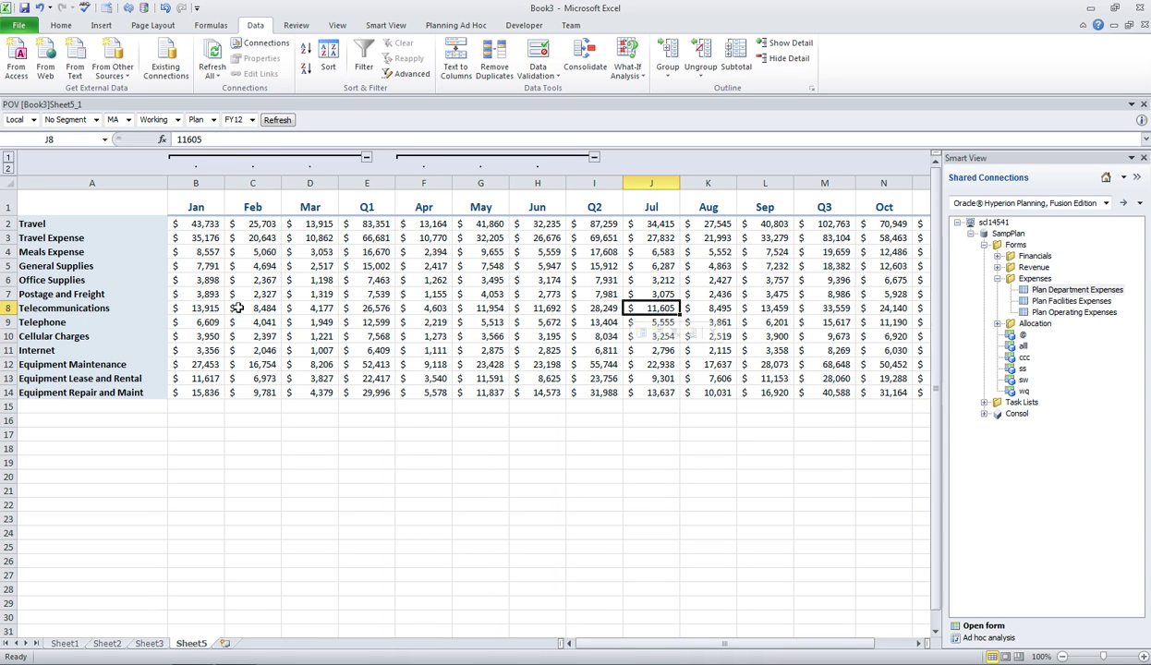
- Apply the Input cell style to the Jan through Mar values of Travel and Travel Expense in B2:D3
left_click_drag(189, 222, 297, 239)
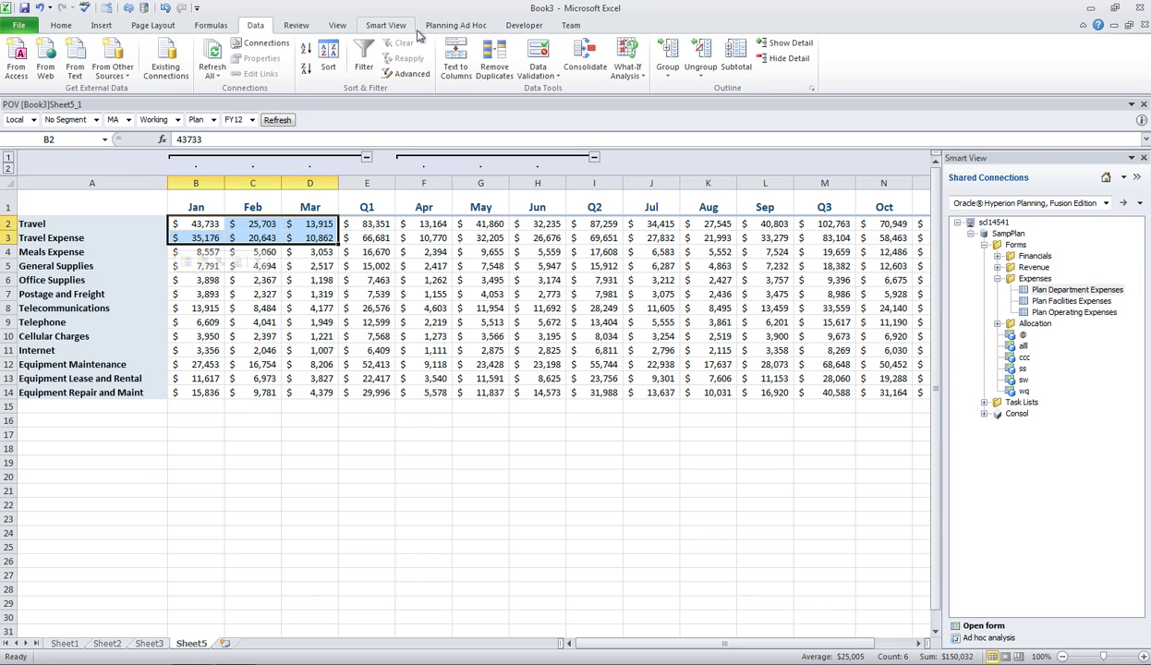
left_click(60, 25)
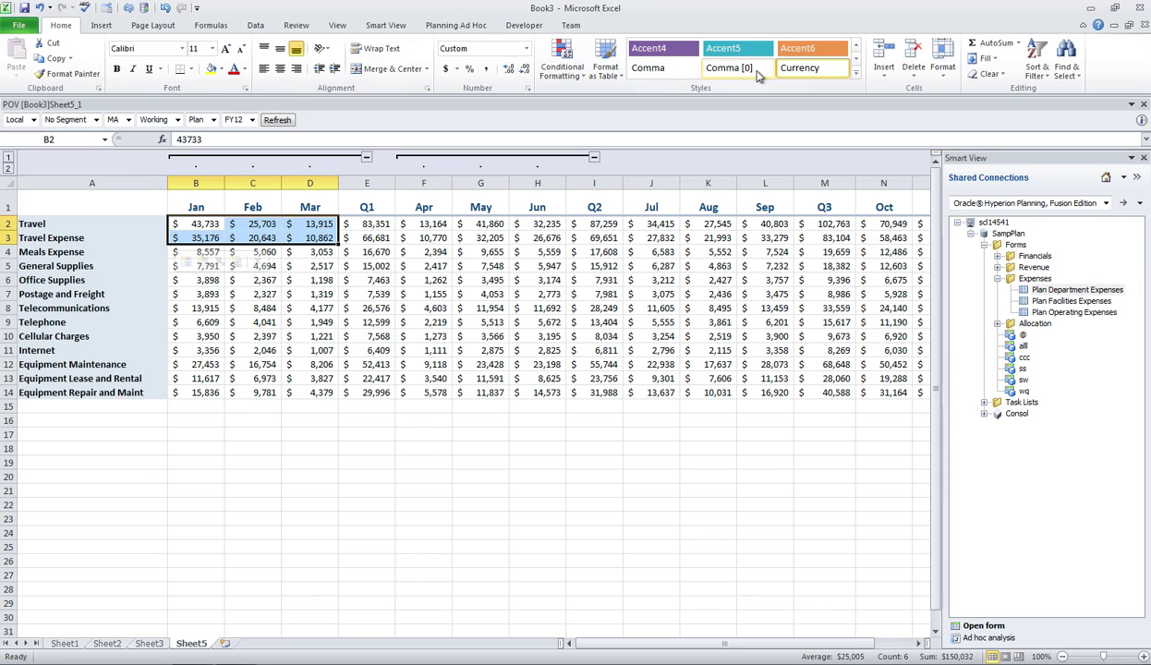
left_click(856, 73)
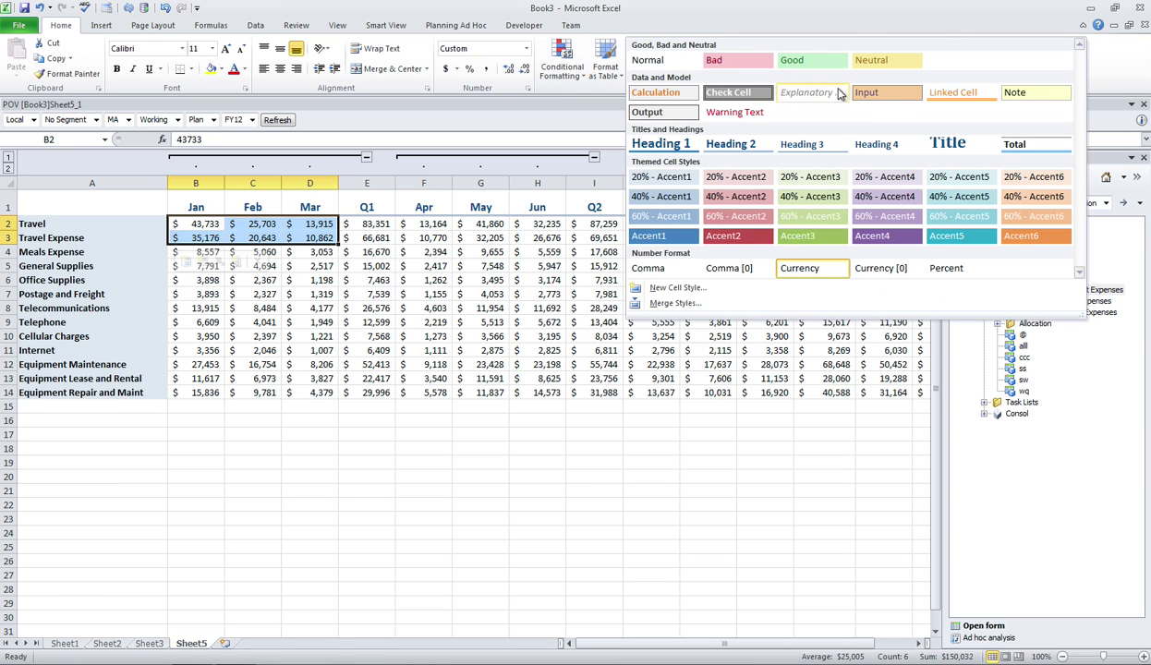
left_click(871, 95)
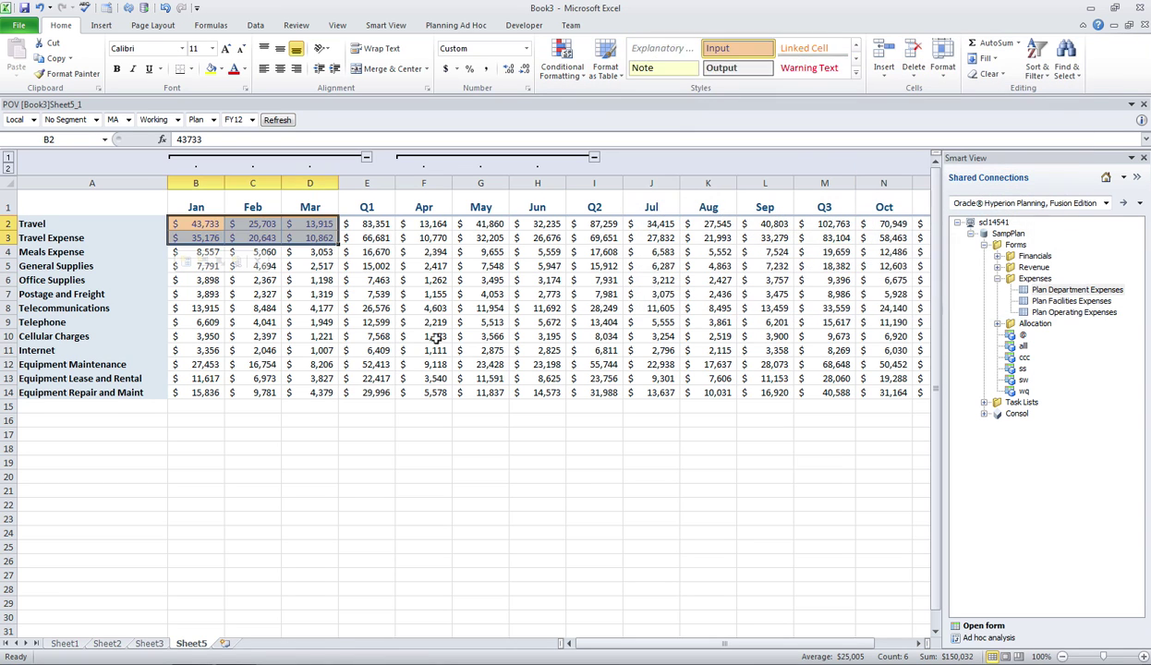
left_click(424, 337)
left_click(203, 252)
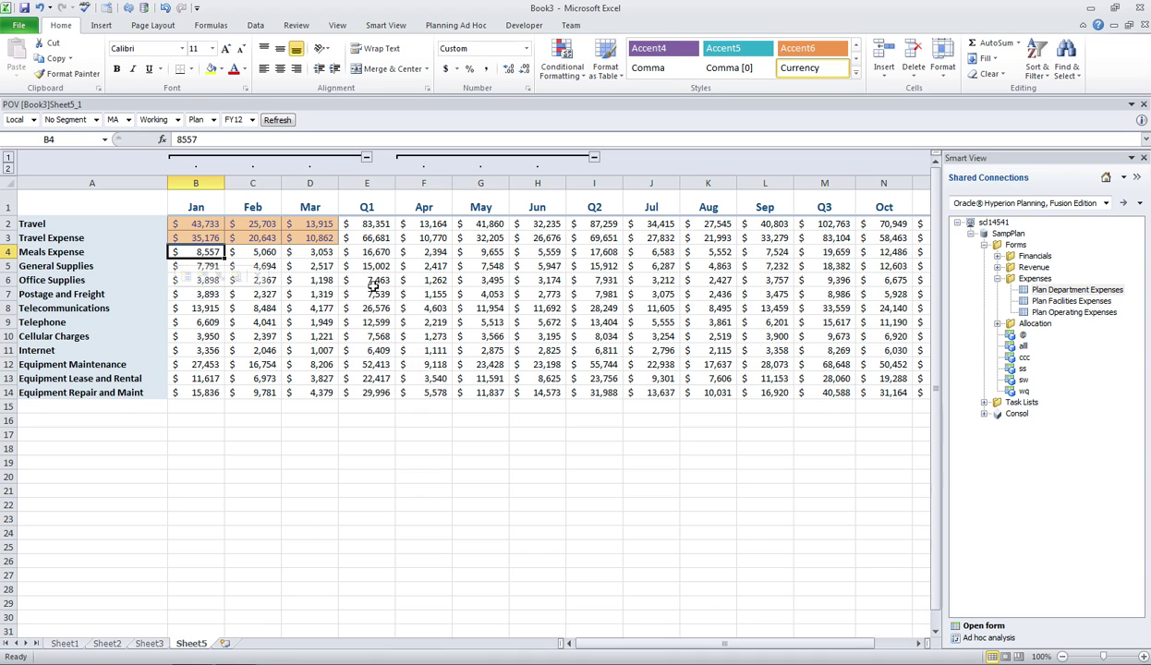
- Apply the Output cell style to the Jan through Mar values of Equipment Maintenance in B12:D12
left_click_drag(192, 363, 322, 365)
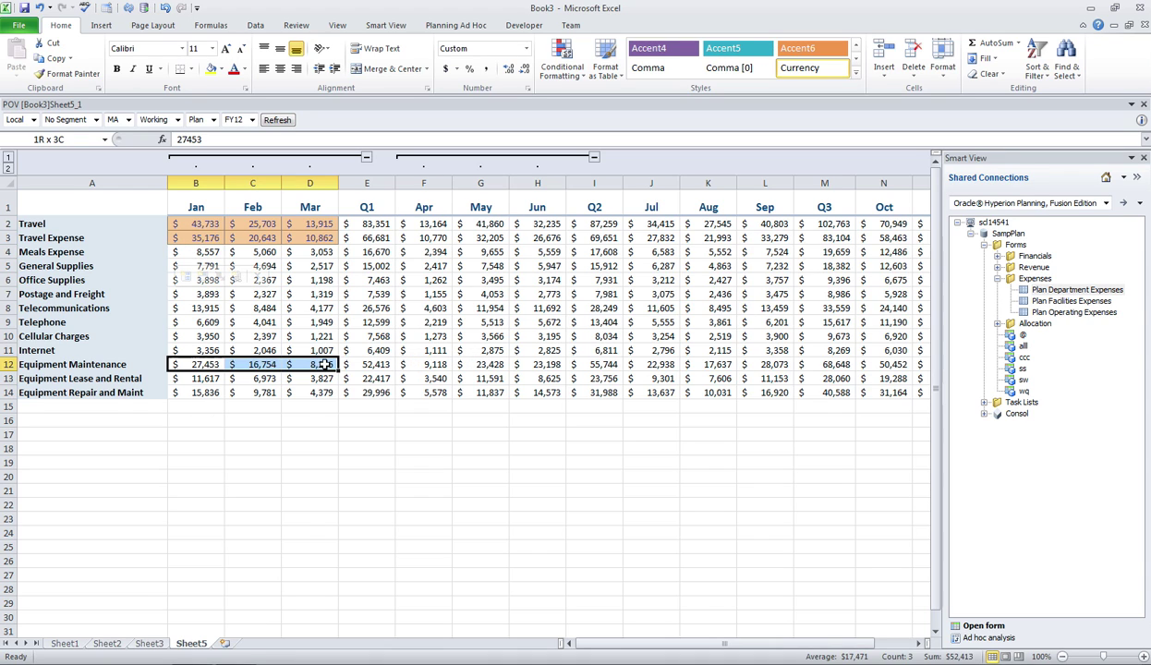
left_click(856, 72)
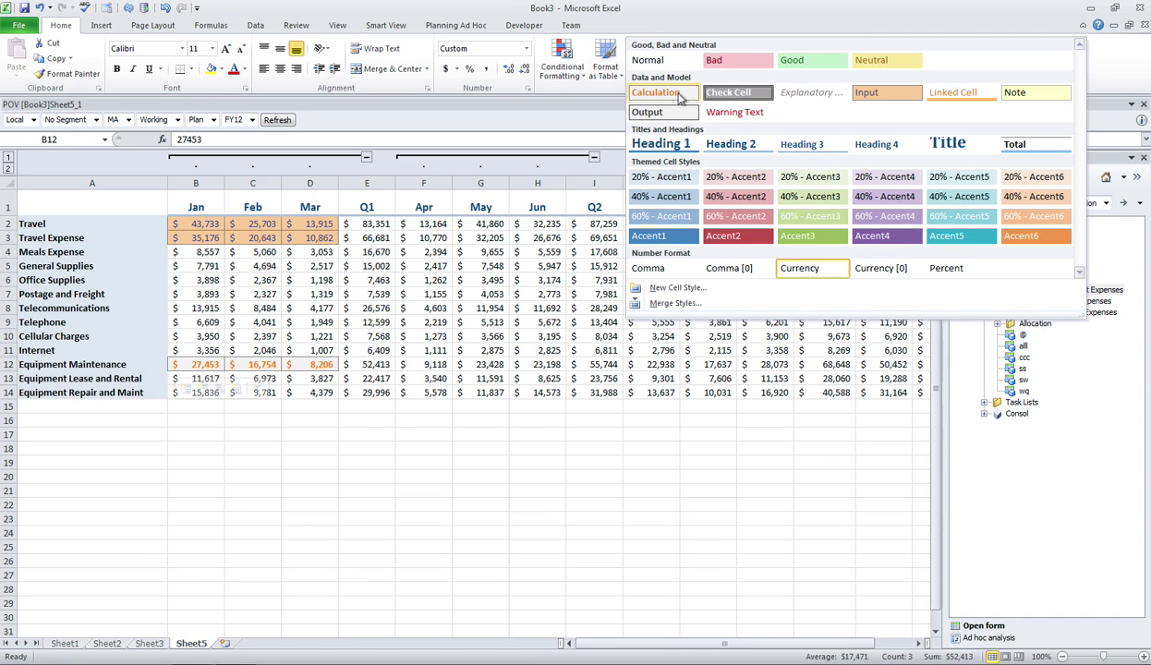
left_click(670, 112)
left_click(245, 475)
- Indent the Equipment Maintenance label in A12 and enlarge it to font size 14, with column A autofitted to the text
left_click(86, 360)
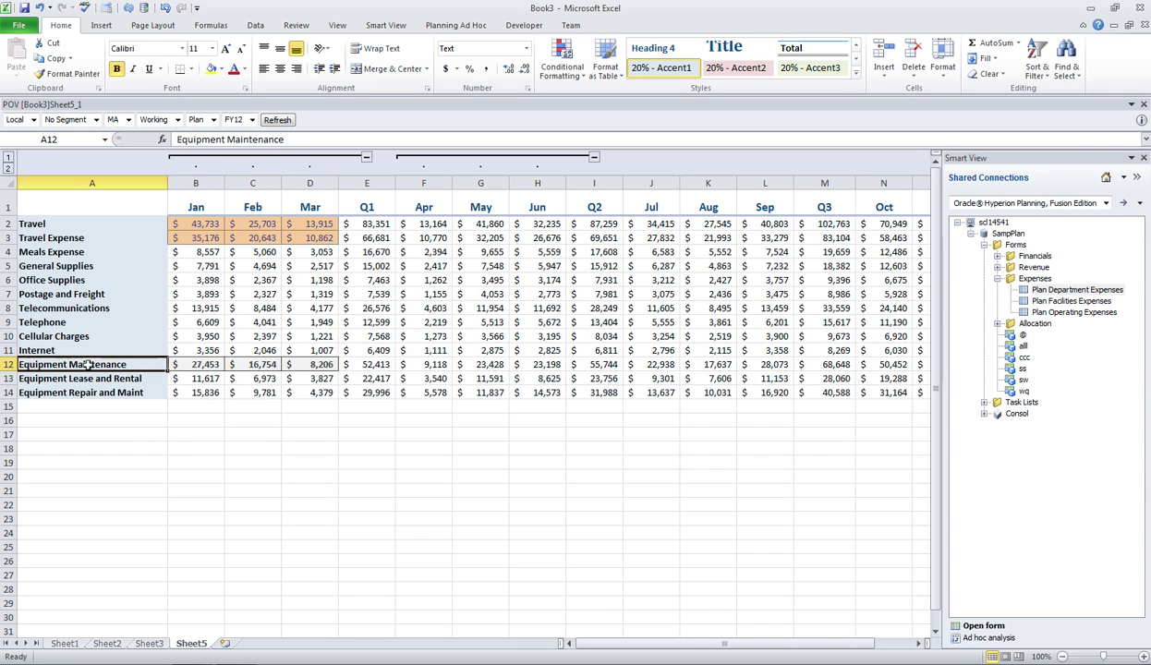
left_click(334, 69)
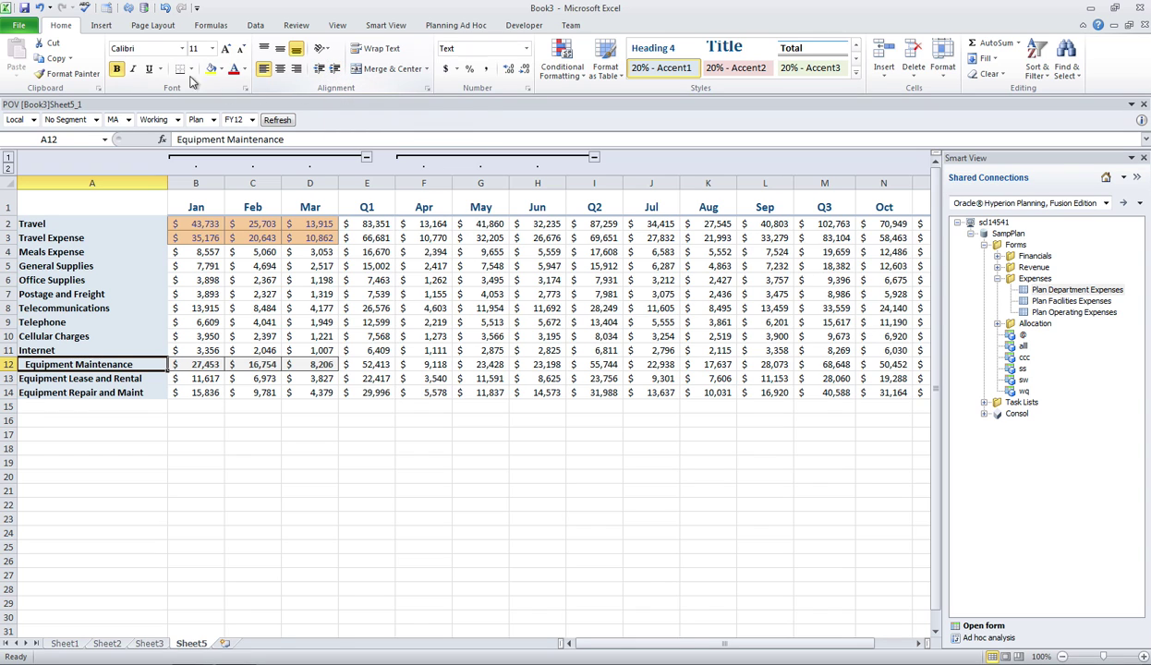
left_click(226, 50)
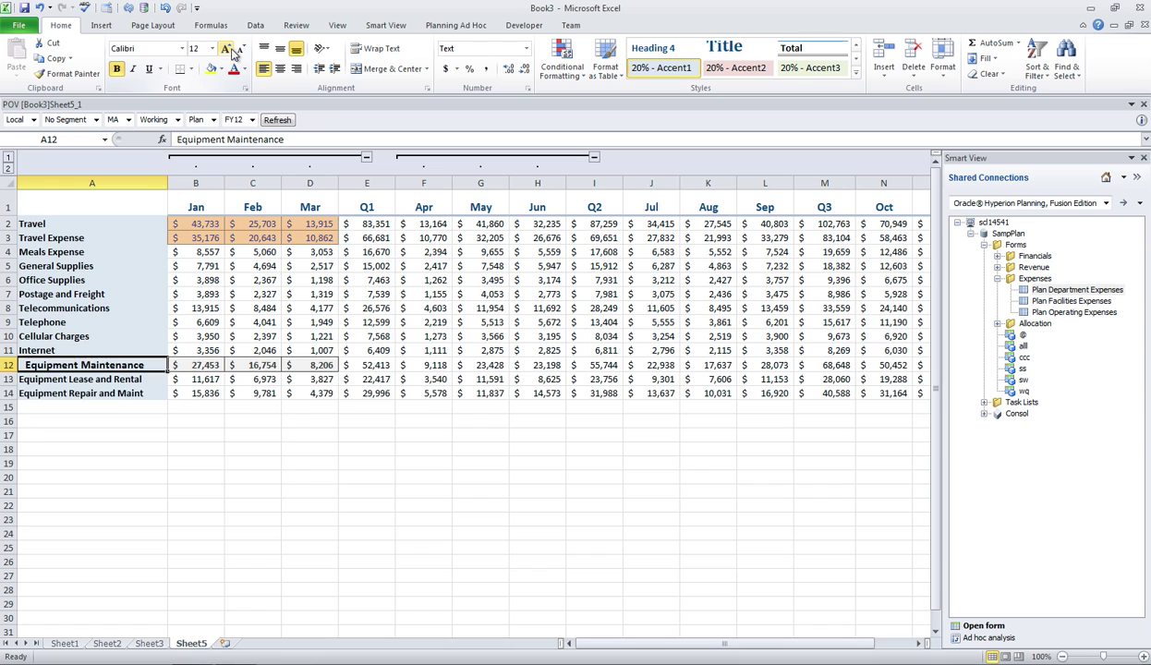
left_click(226, 50)
double_click(166, 183)
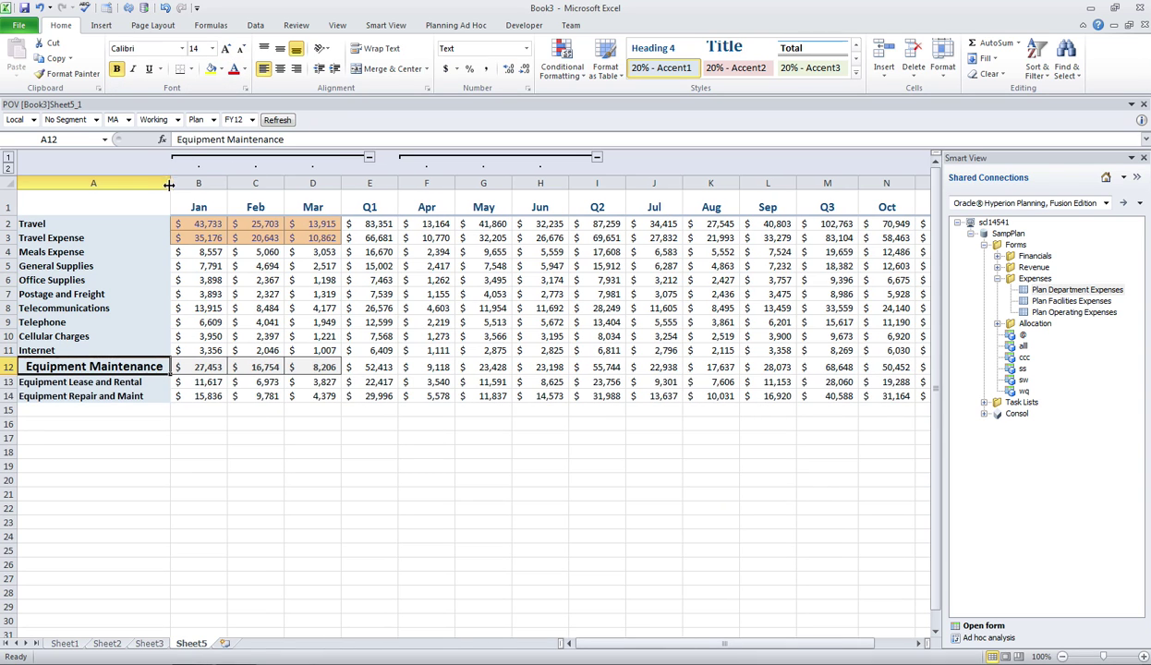
left_click(240, 504)
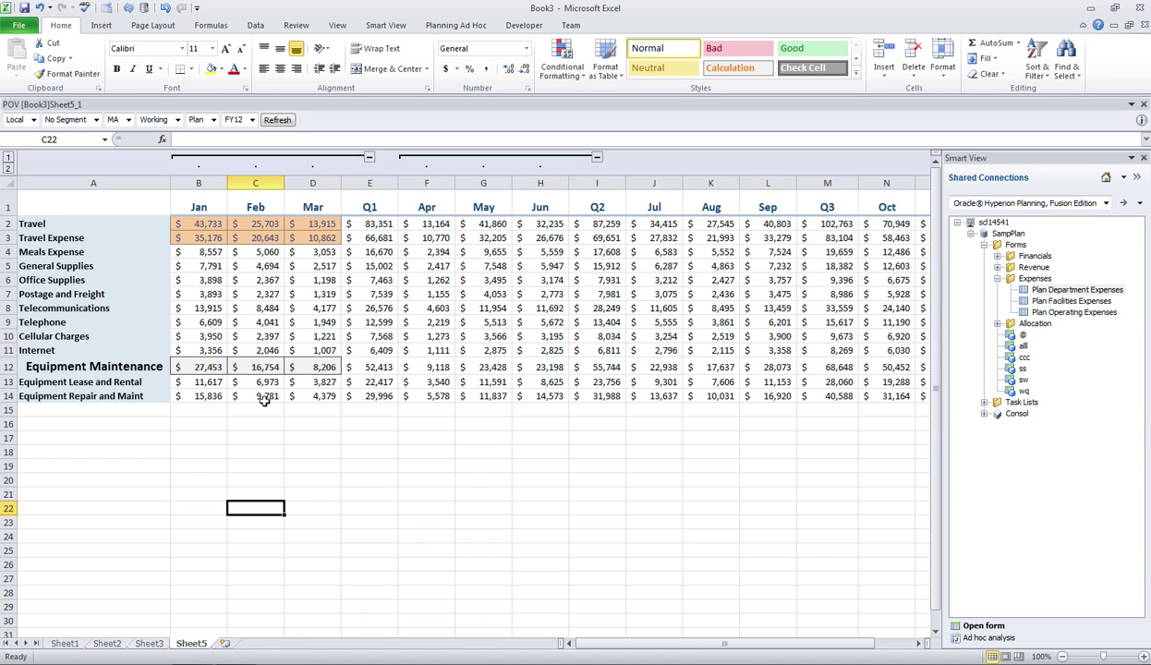
- Refresh the formatted ad hoc grid from the data source and close the Smart View pane to widen the sheet area
left_click(456, 26)
left_click(397, 55)
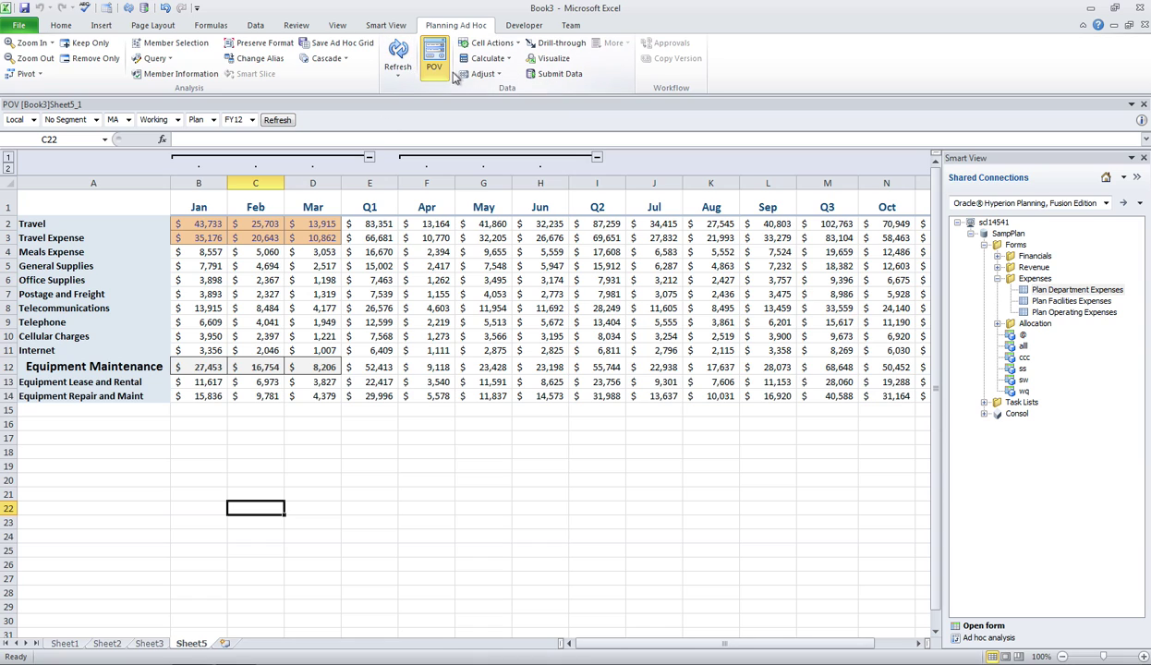
left_click(211, 267)
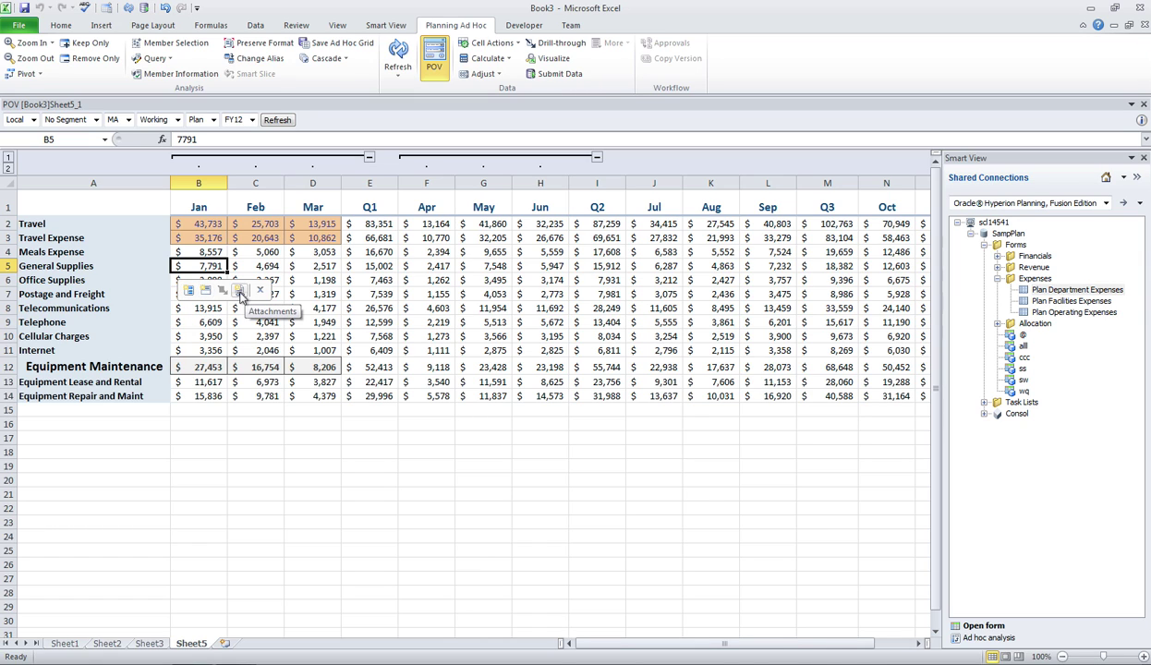
left_click(359, 477)
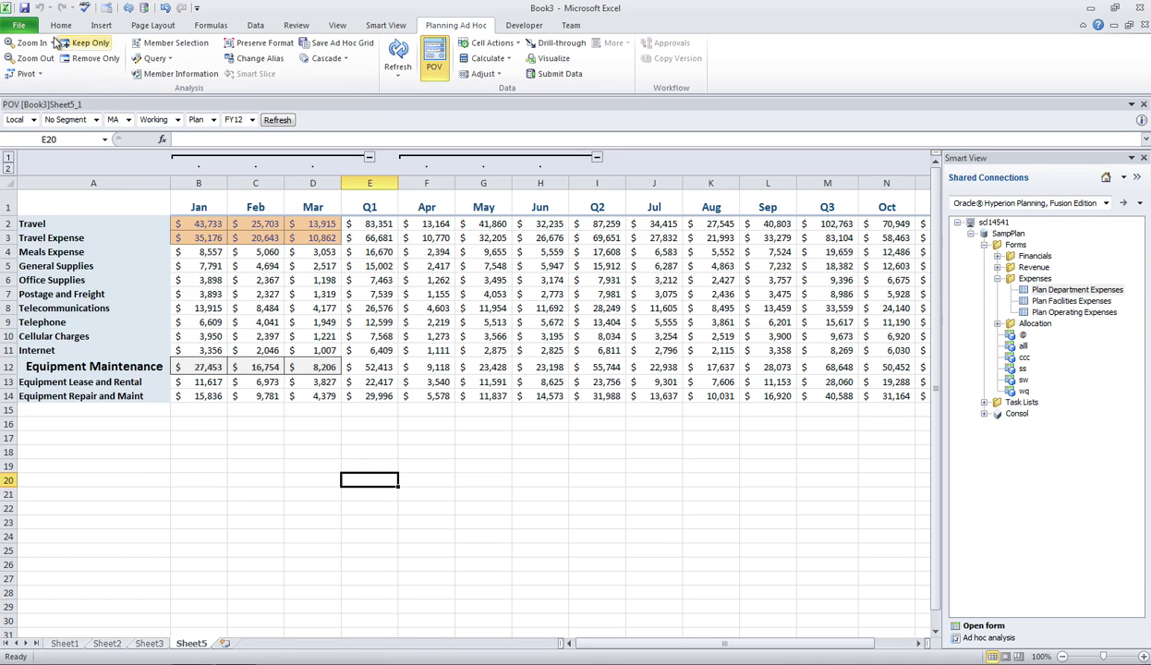
left_click(1144, 158)
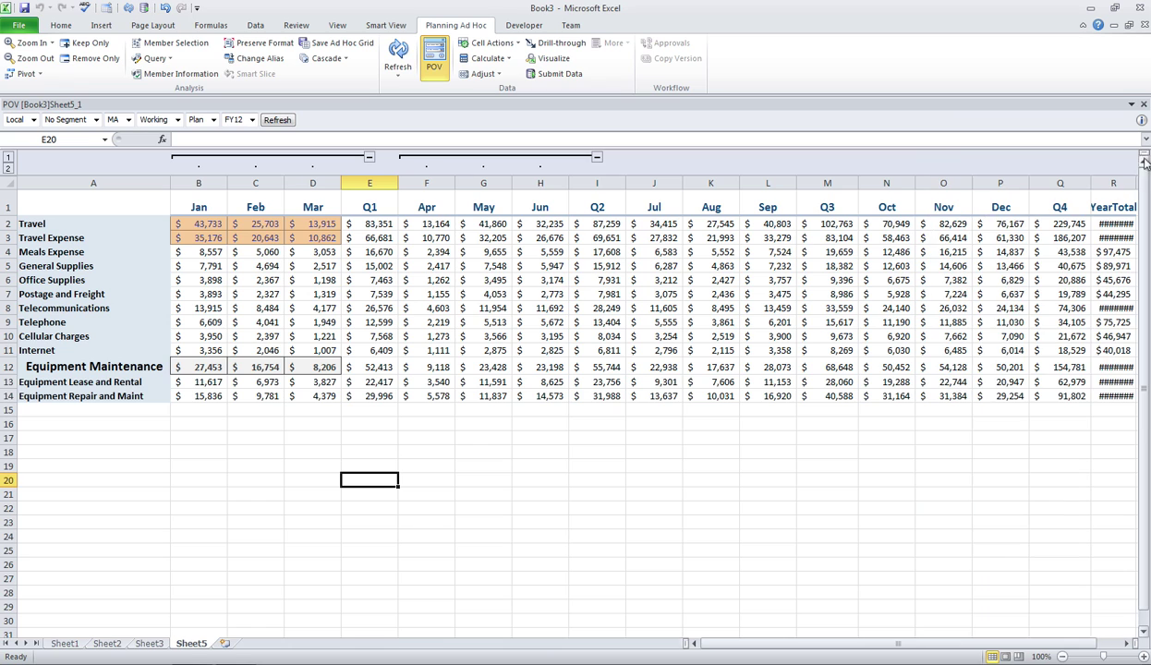
- Open the Data Input Template.xlsx workbook from the recently used files
left_click(18, 25)
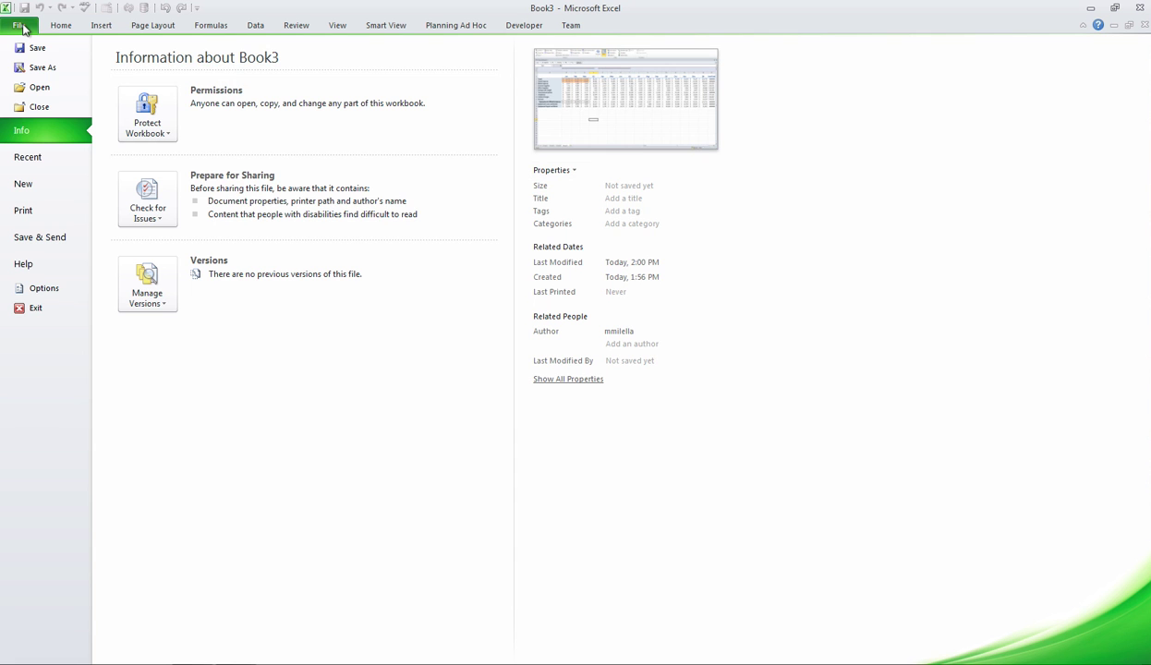
left_click(27, 157)
left_click(163, 85)
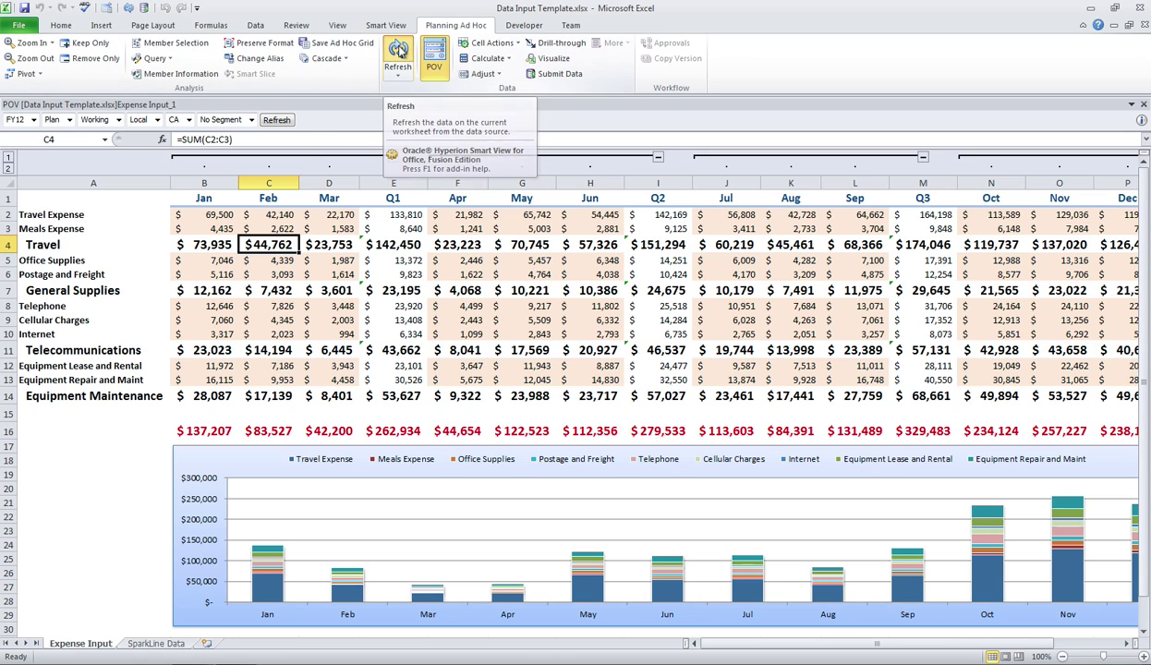
- Refresh the Expense Input sheet of the template from the data source
left_click(399, 49)
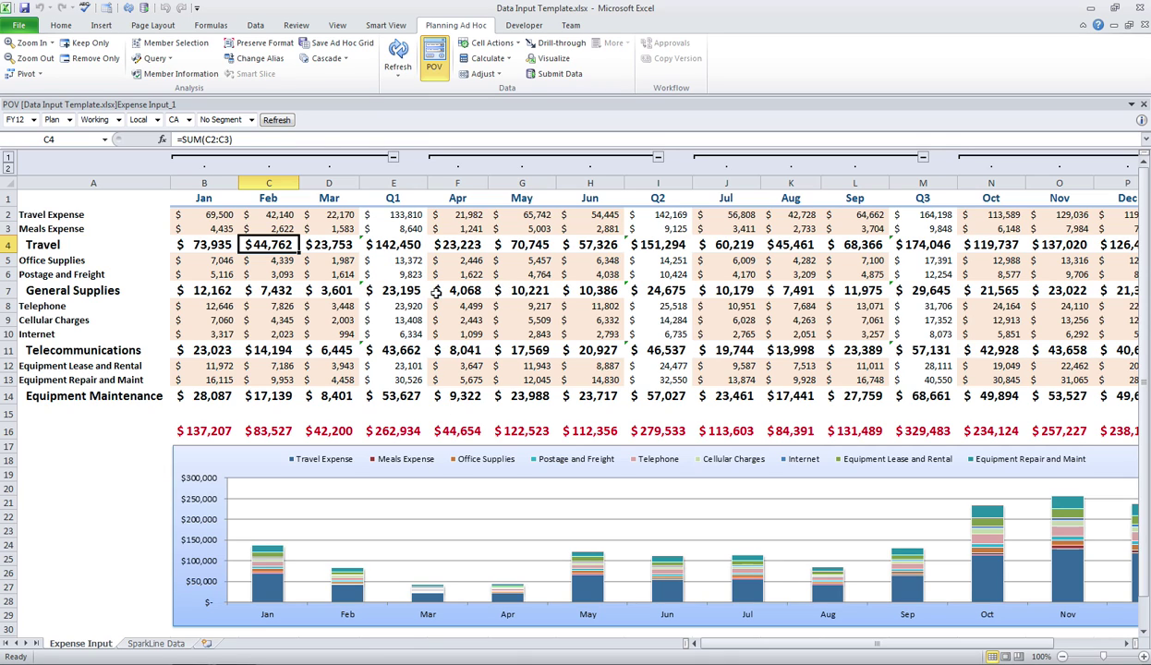
- Collapse the month column groups under Q1 and Q3 to check the chart's response, and expand both groups again
left_click(394, 159)
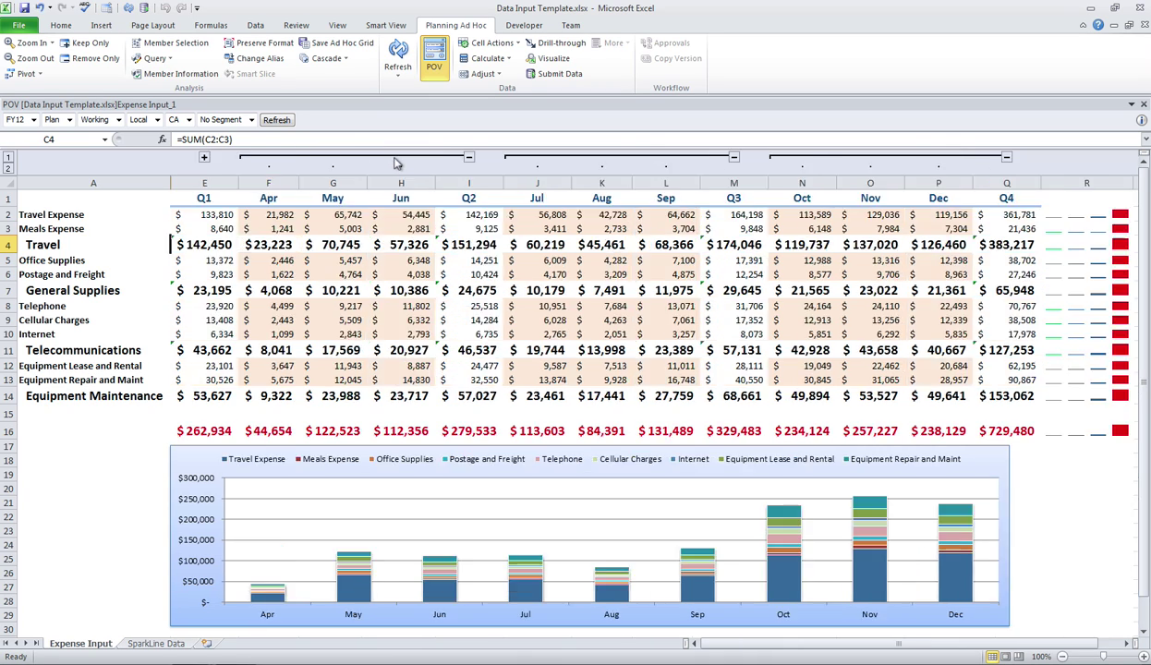
left_click(735, 158)
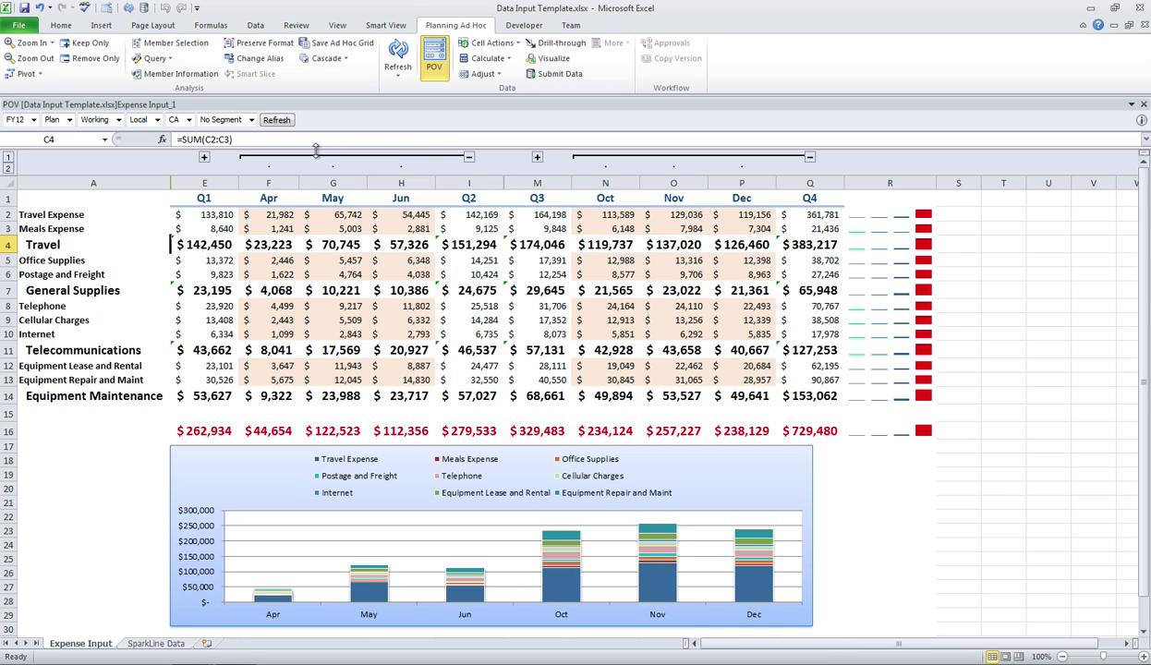
left_click(538, 159)
left_click(205, 159)
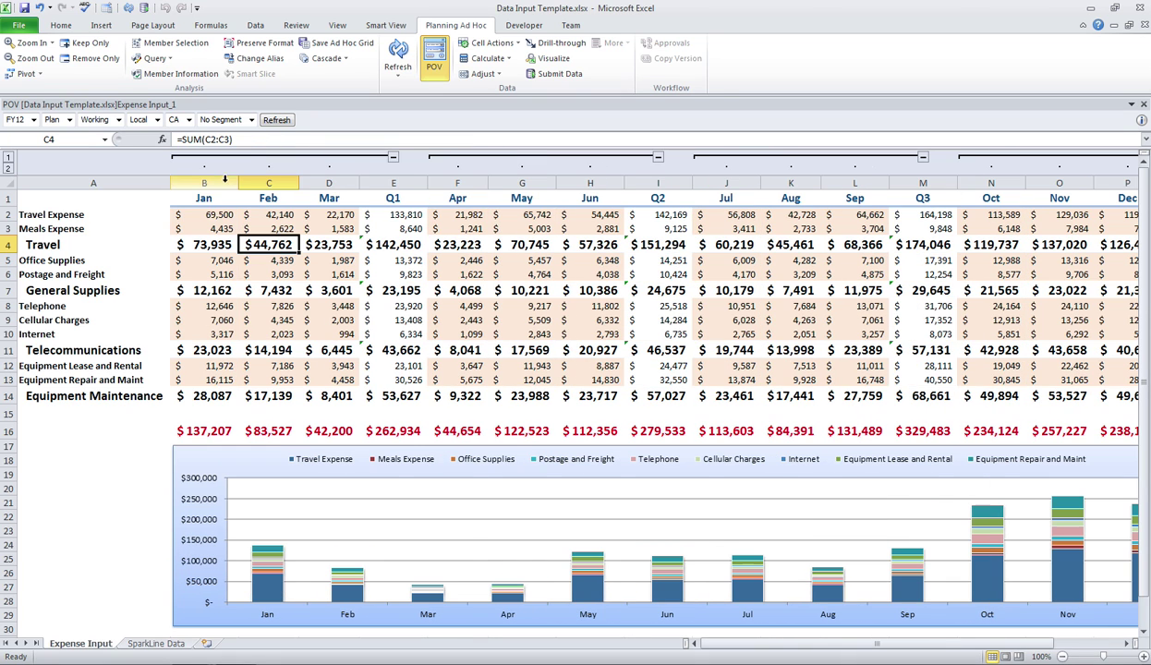
- Set the January Travel Expense in B2 to 70000 and submit the data to the data source
left_click(218, 213)
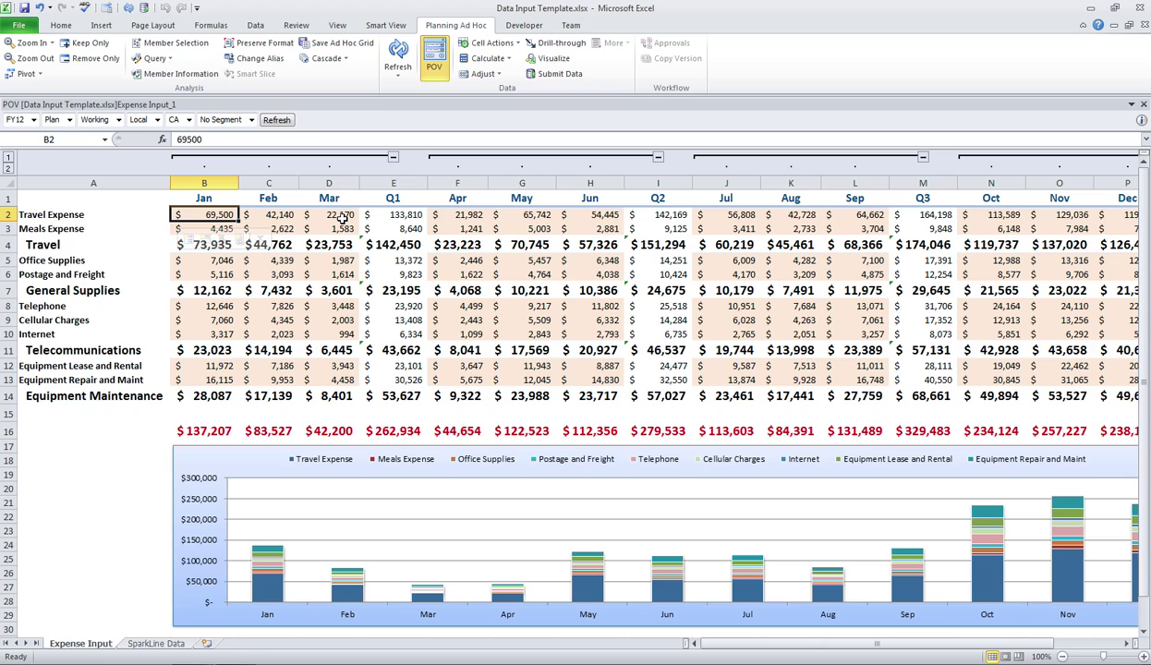
type("70000")
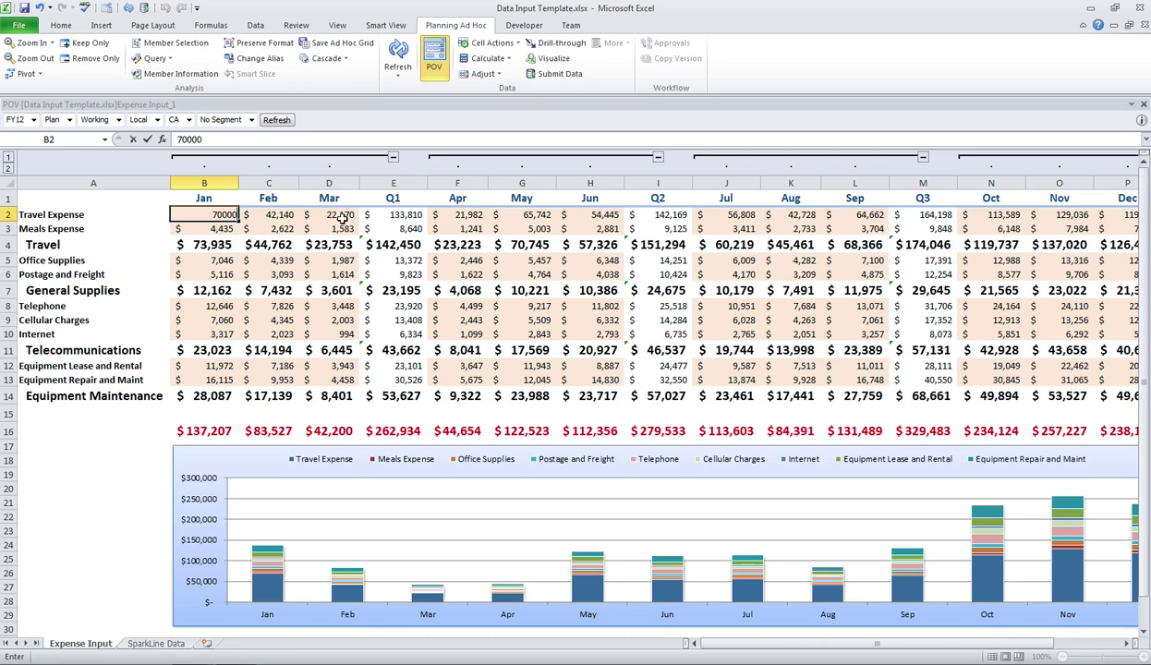
key("Return")
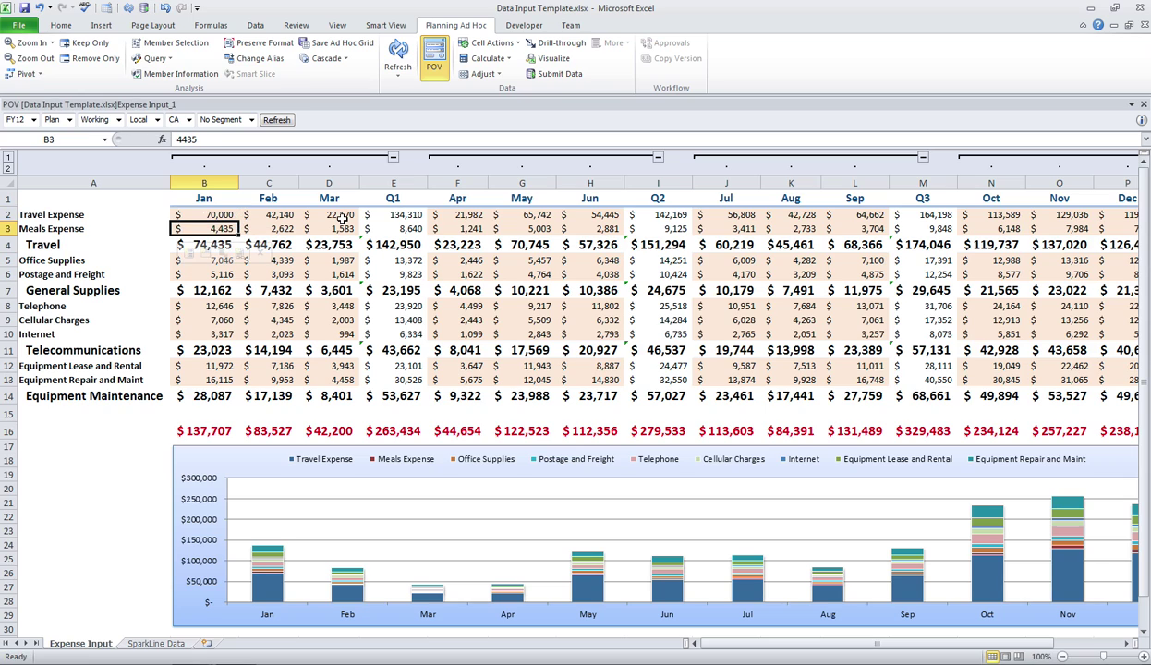
left_click(533, 75)
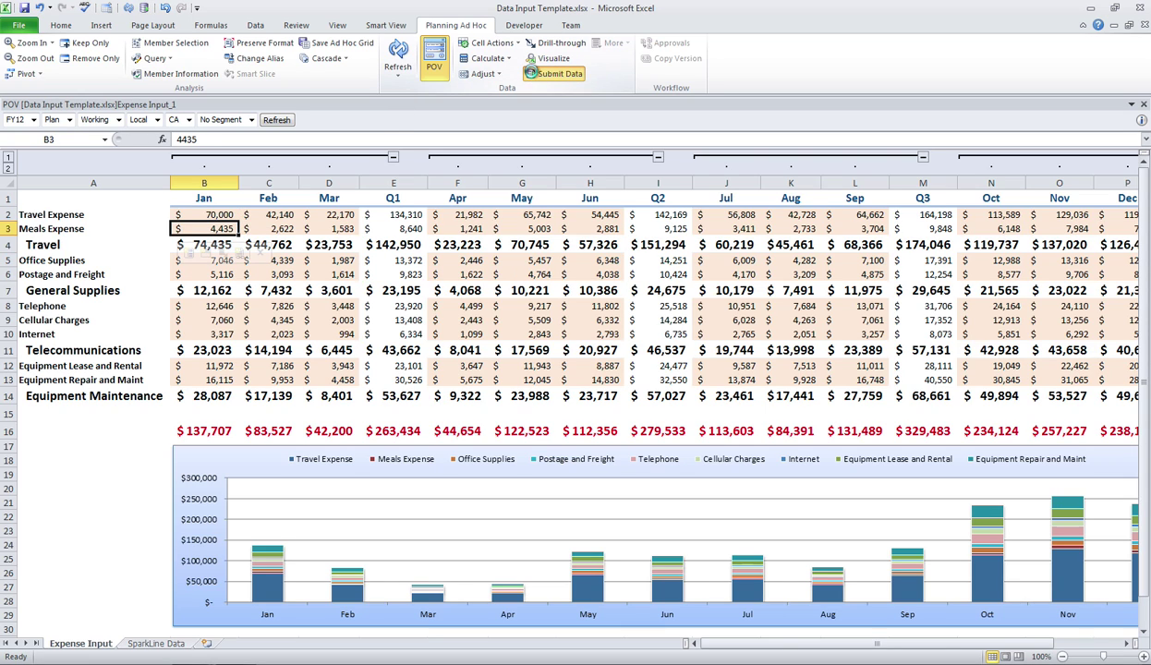